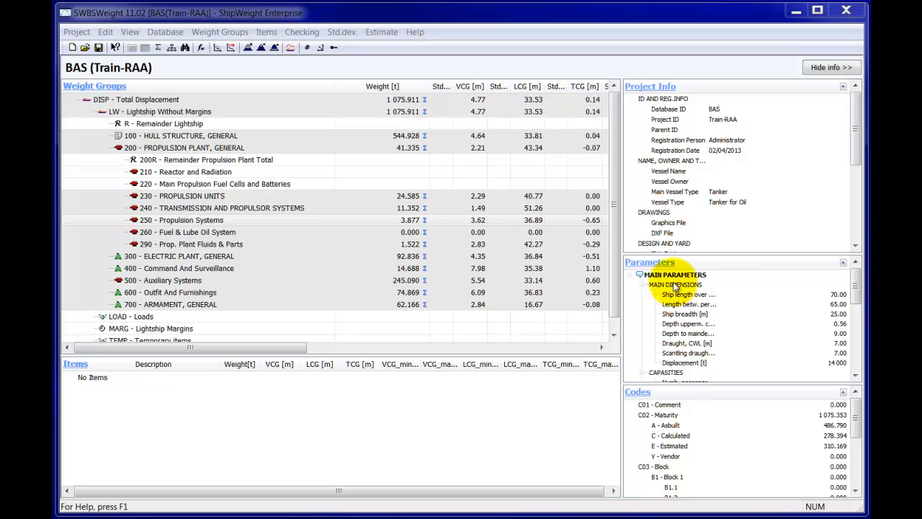
Open the report settings in the program options
left_click(358, 11)
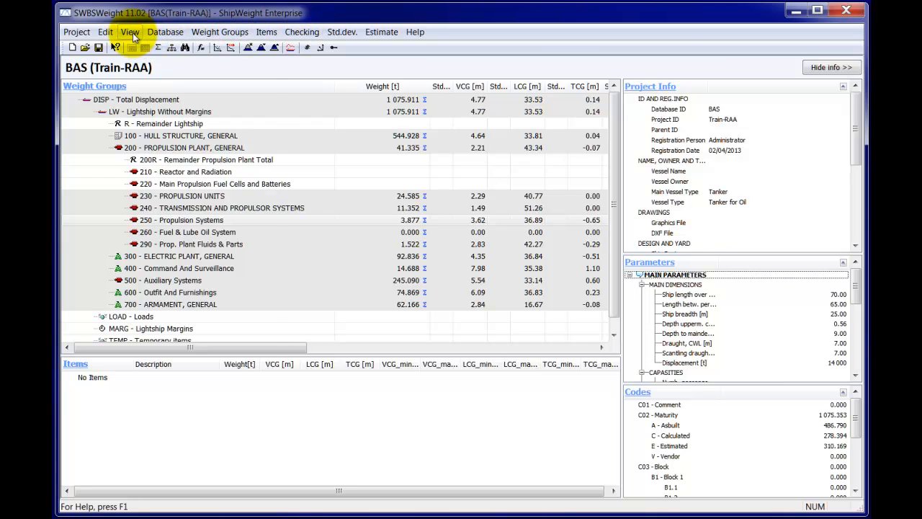
left_click(130, 32)
left_click(174, 310)
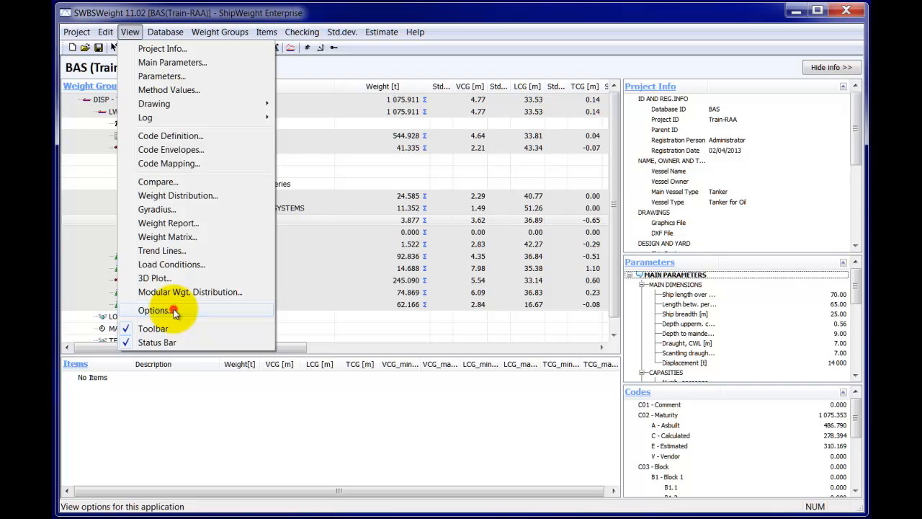
left_click_drag(376, 4, 448, 180)
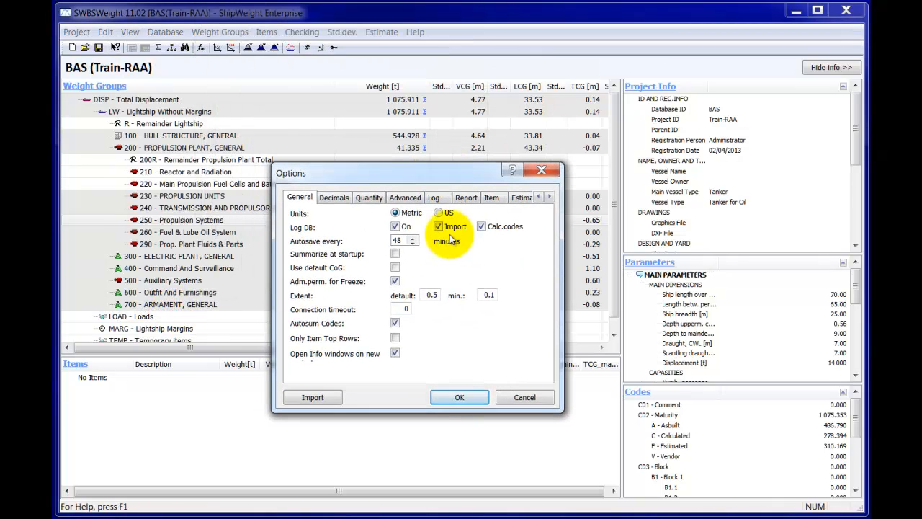
left_click(472, 201)
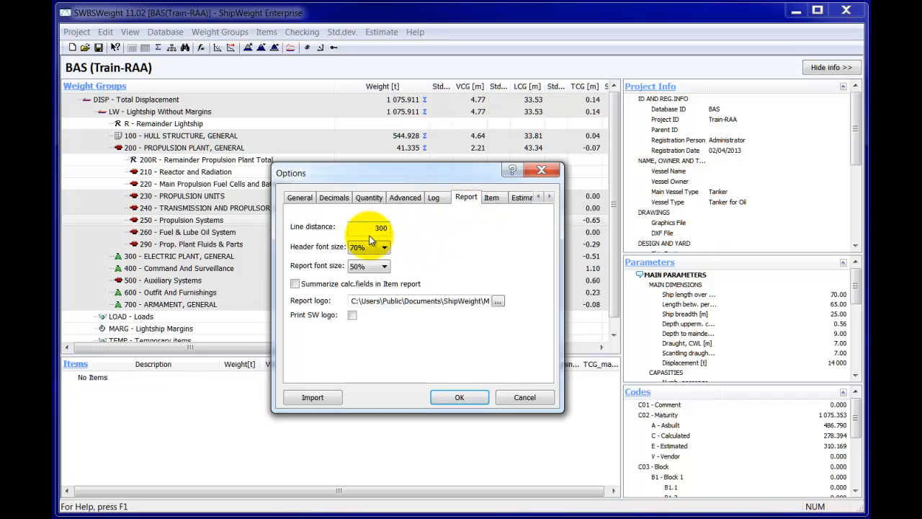
left_click_drag(369, 230, 392, 228)
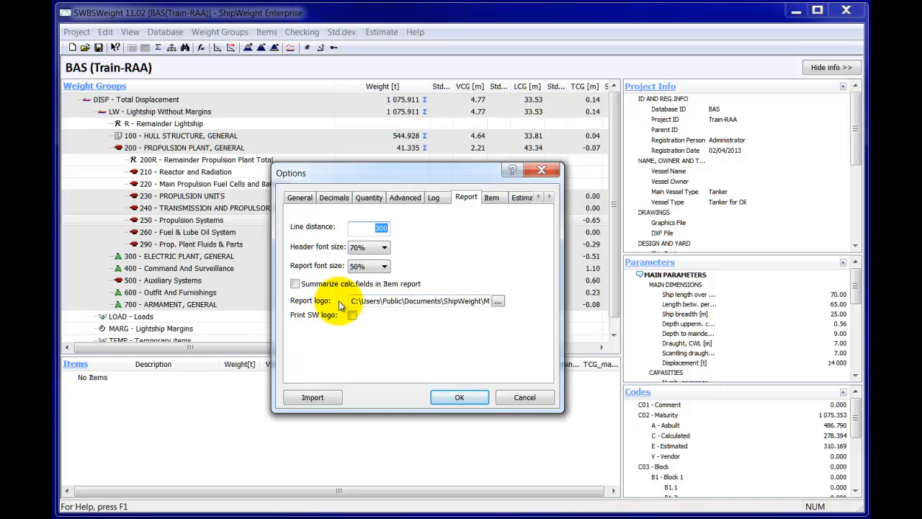
Set the report logo to the image blaabaat.jpg and save the options
left_click(407, 301)
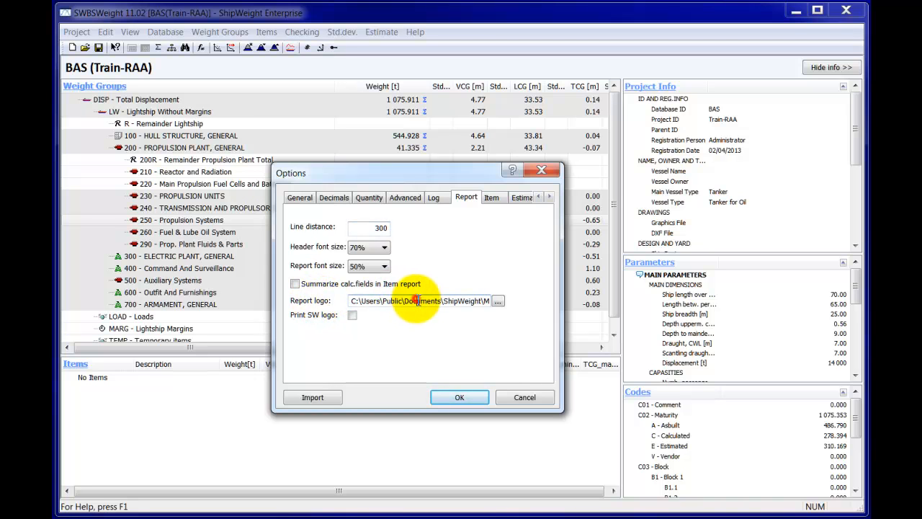
left_click(498, 302)
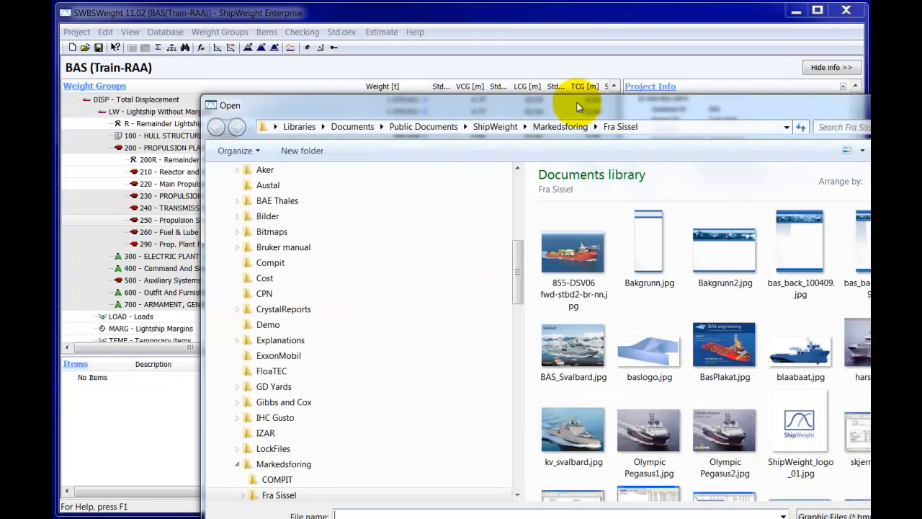
left_click_drag(577, 103, 440, 53)
left_click(683, 301)
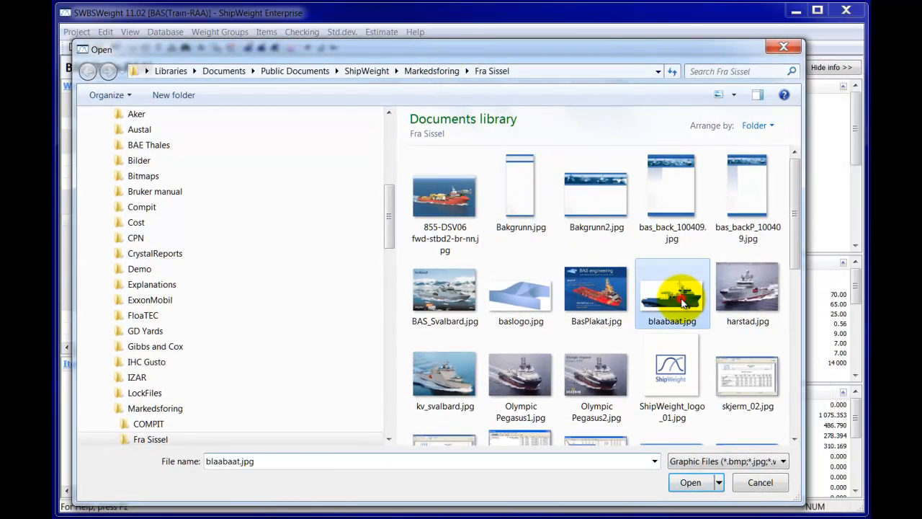
left_click(690, 483)
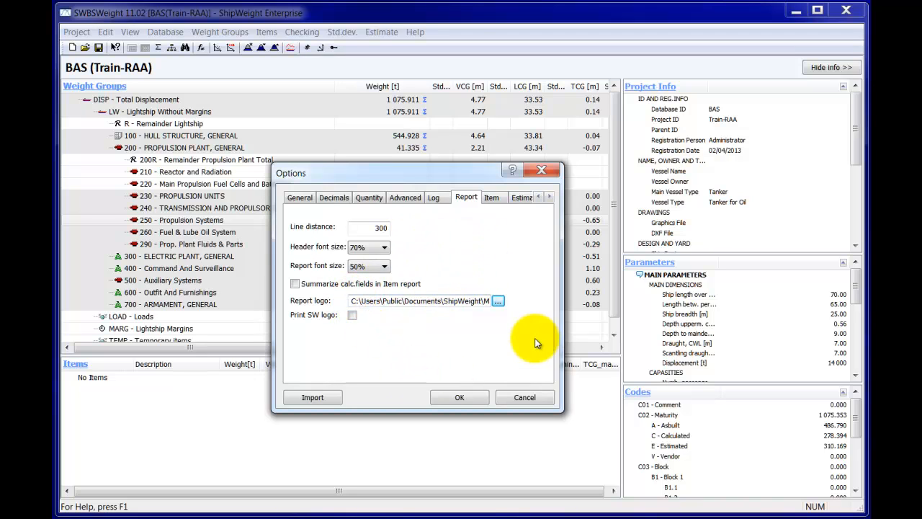
left_click(460, 399)
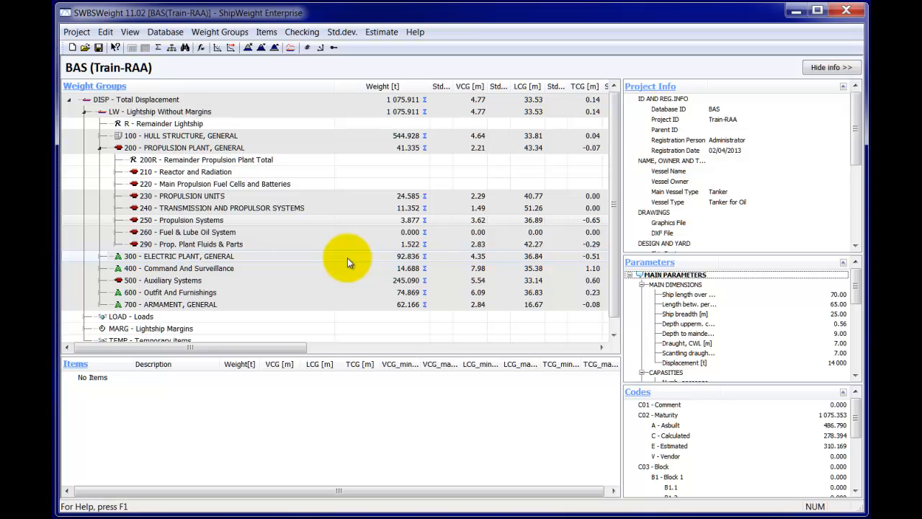
Start the Weight & CoG weight group summary report and review its simple and advanced filter options
left_click(75, 32)
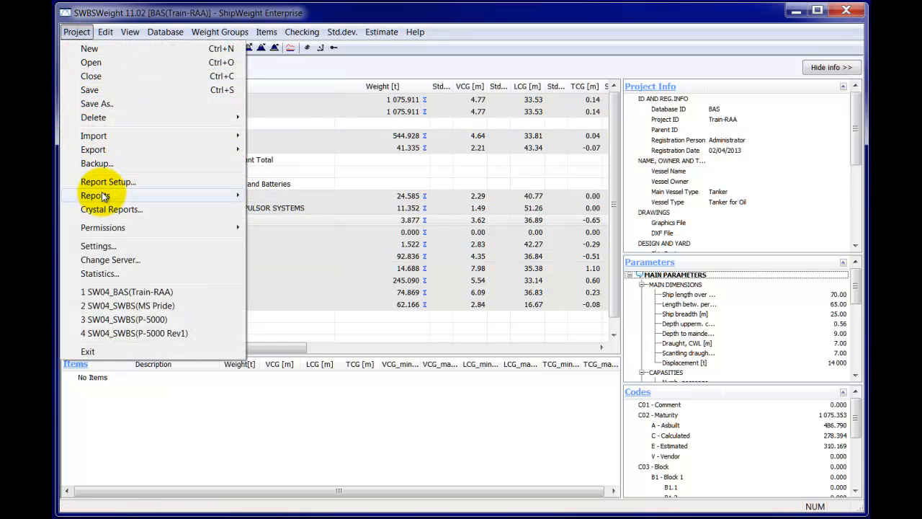
mouse_move(212, 196)
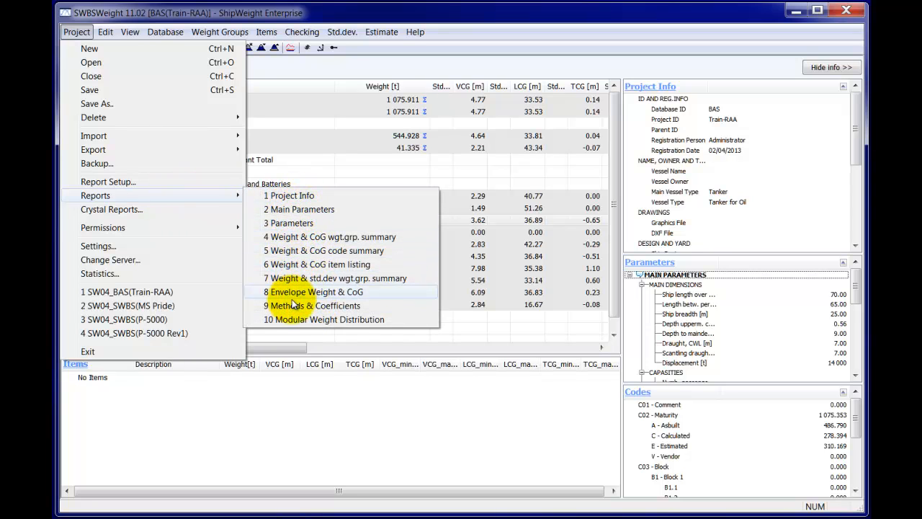
left_click(294, 238)
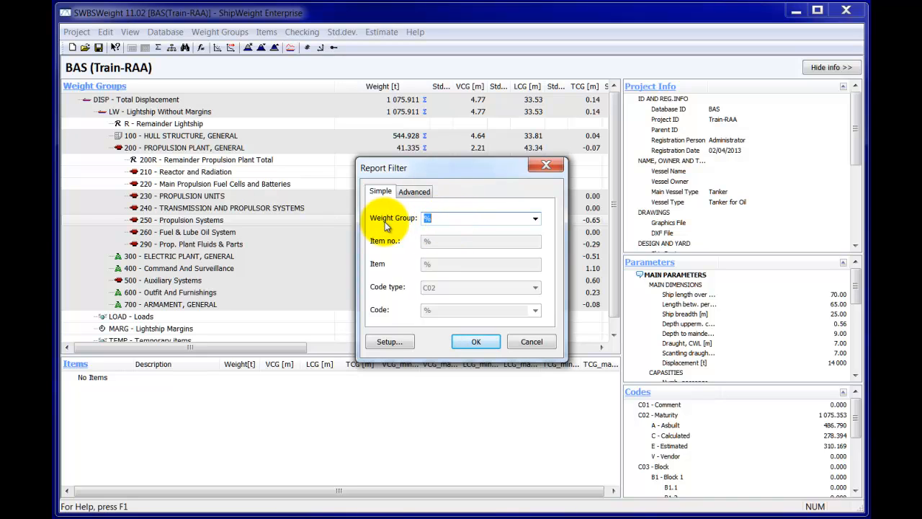
left_click(420, 192)
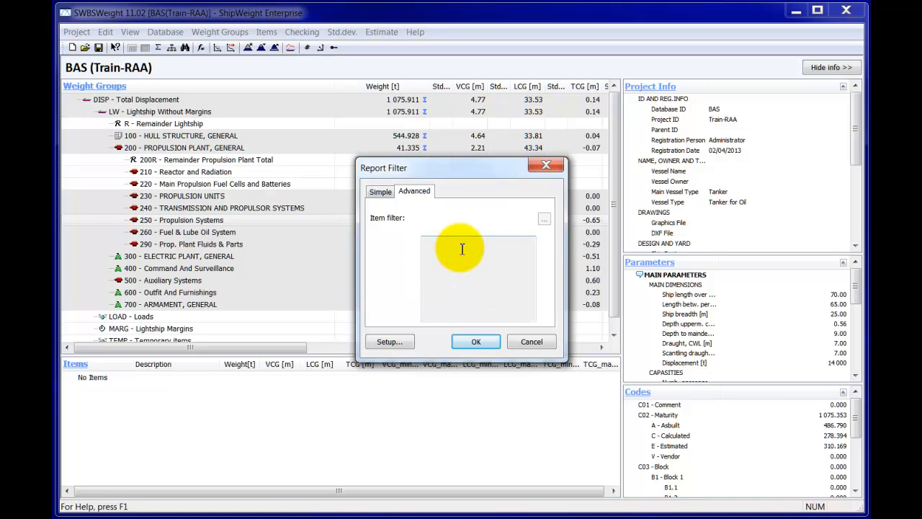
left_click(380, 194)
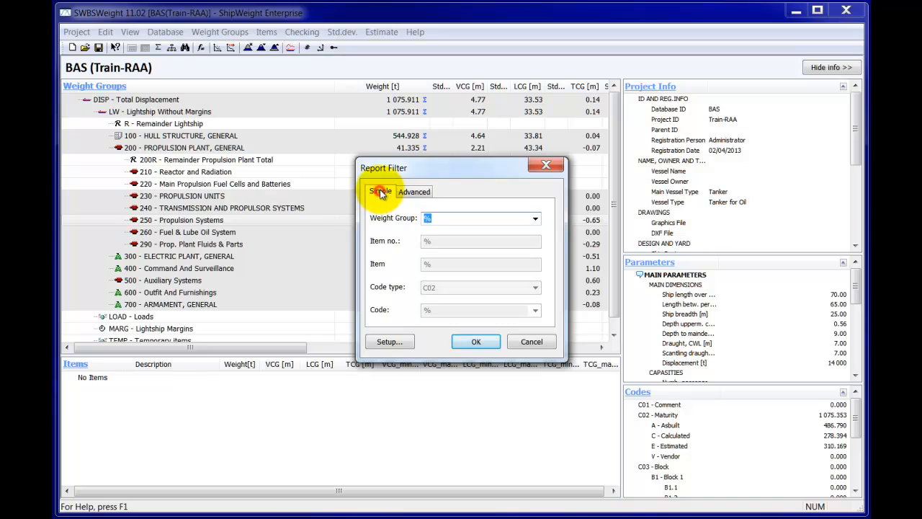
Examine the report setup's weight group selection, collapsing groups 100 to 400 in the tree, and close the setup without saving
left_click(396, 343)
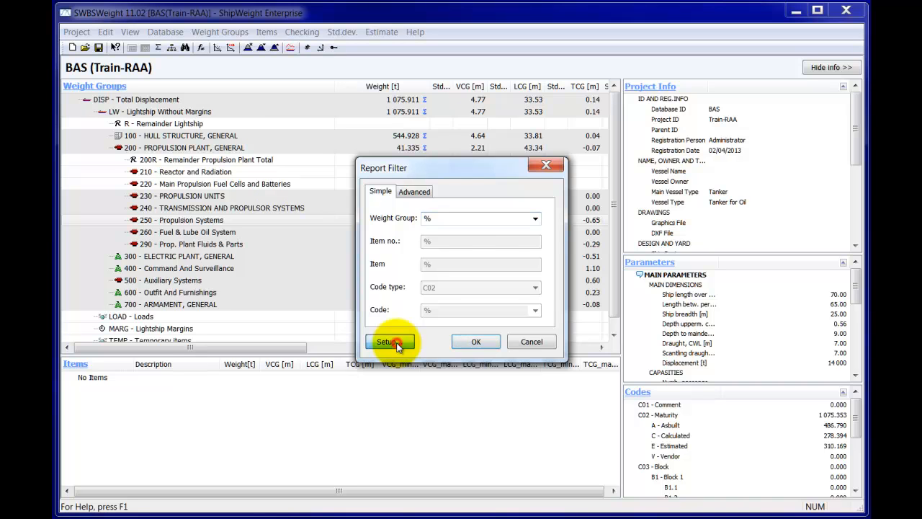
left_click_drag(456, 133, 312, 70)
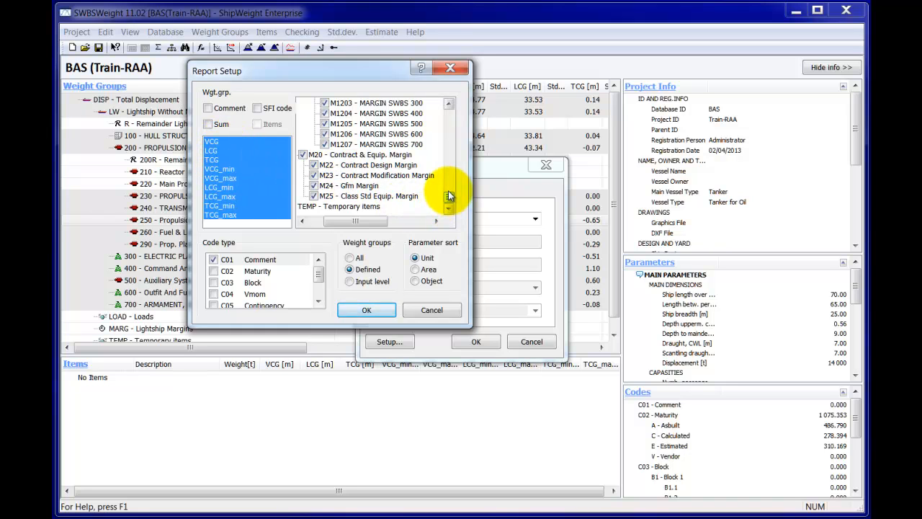
left_click_drag(448, 193, 445, 141)
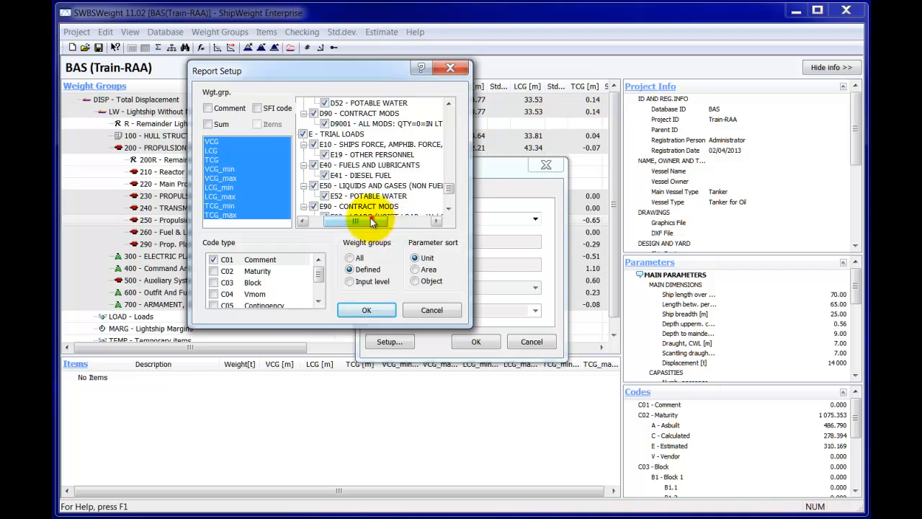
left_click_drag(372, 219, 358, 219)
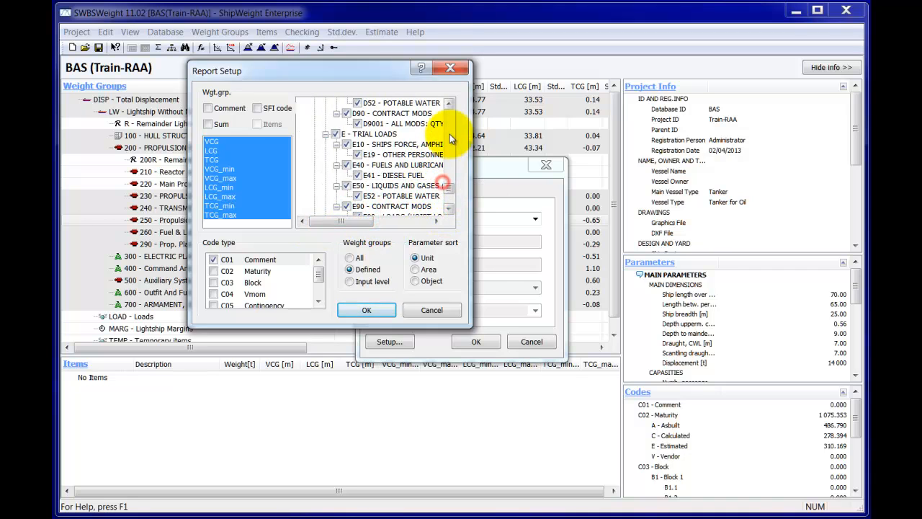
left_click(449, 185)
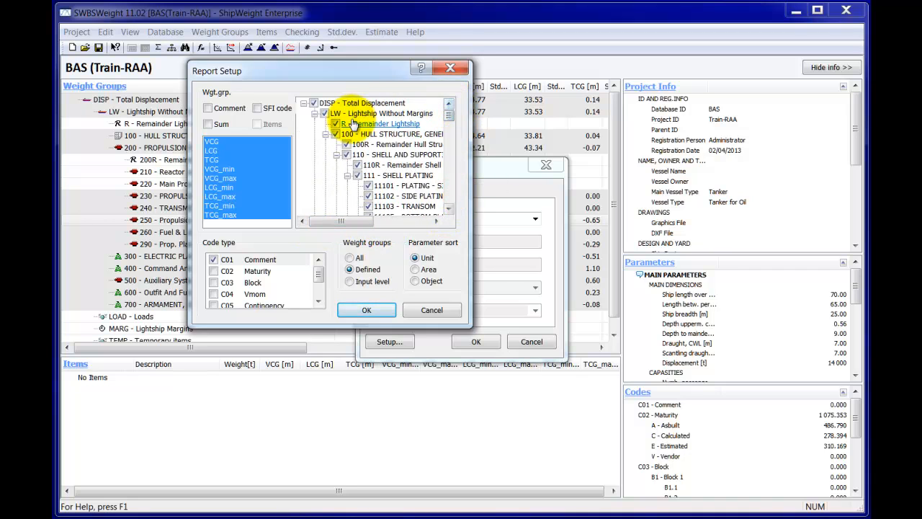
left_click(326, 134)
left_click(325, 144)
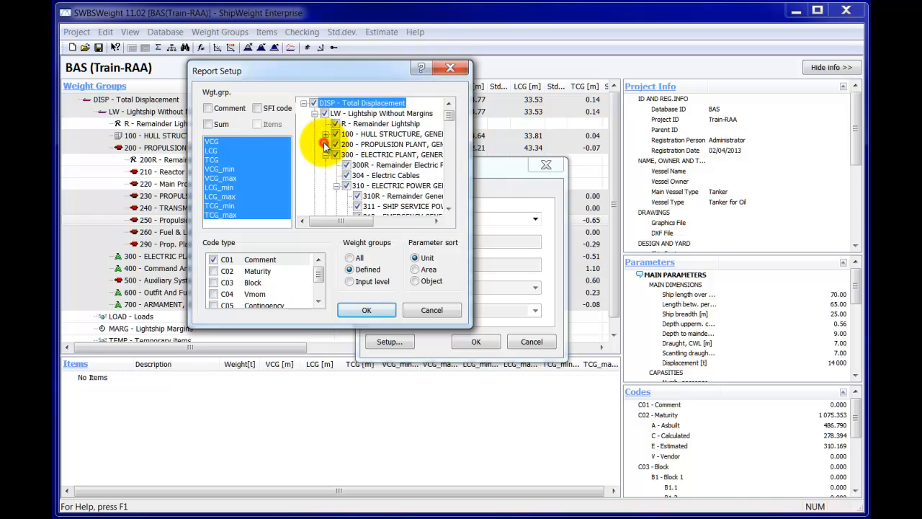
left_click(326, 154)
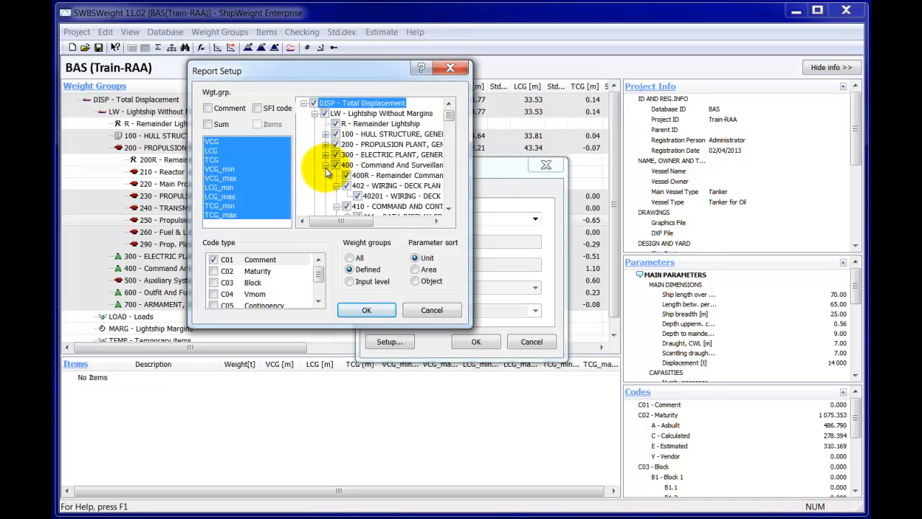
left_click(325, 165)
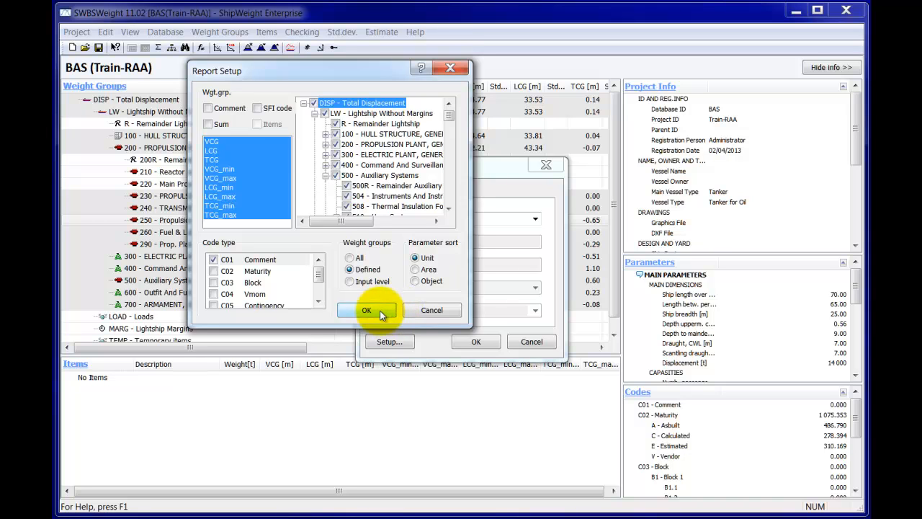
left_click(412, 314)
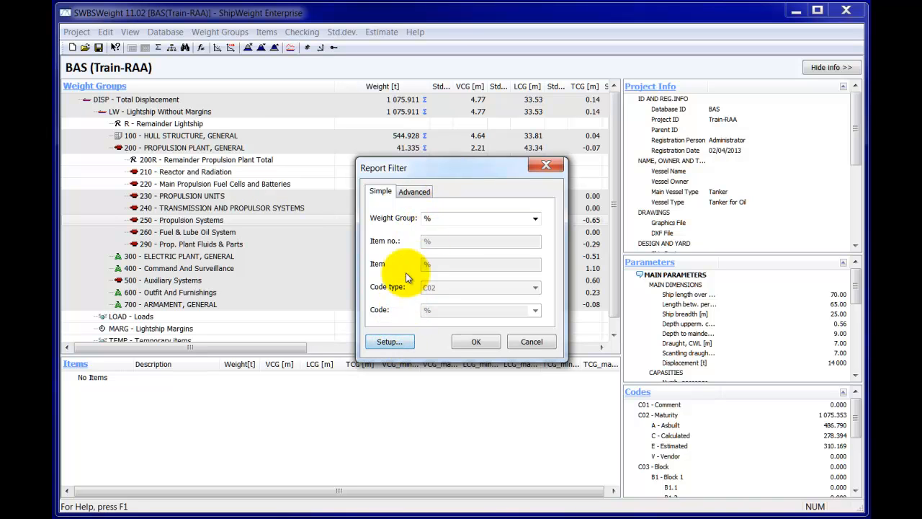
Generate the summary report preview for all weight groups, examine the header logo and weight columns on its first page, and close it
left_click(477, 341)
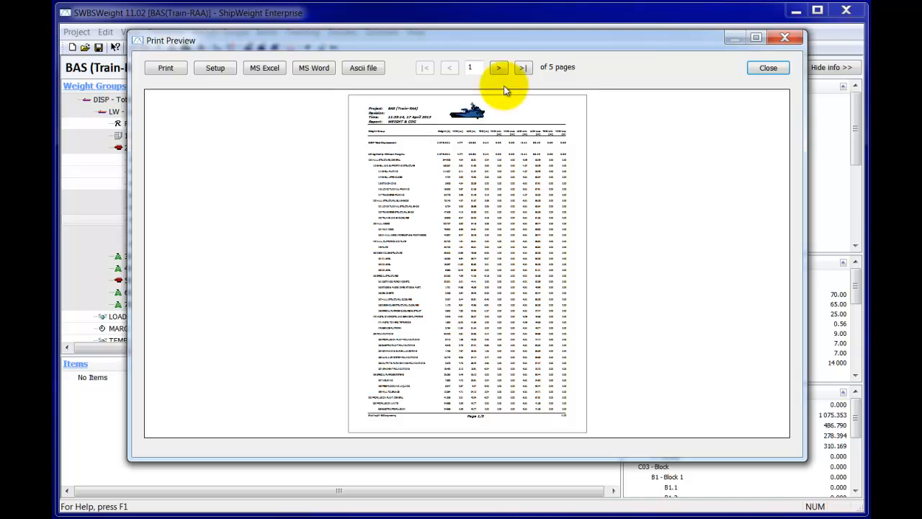
left_click_drag(497, 38, 495, 18)
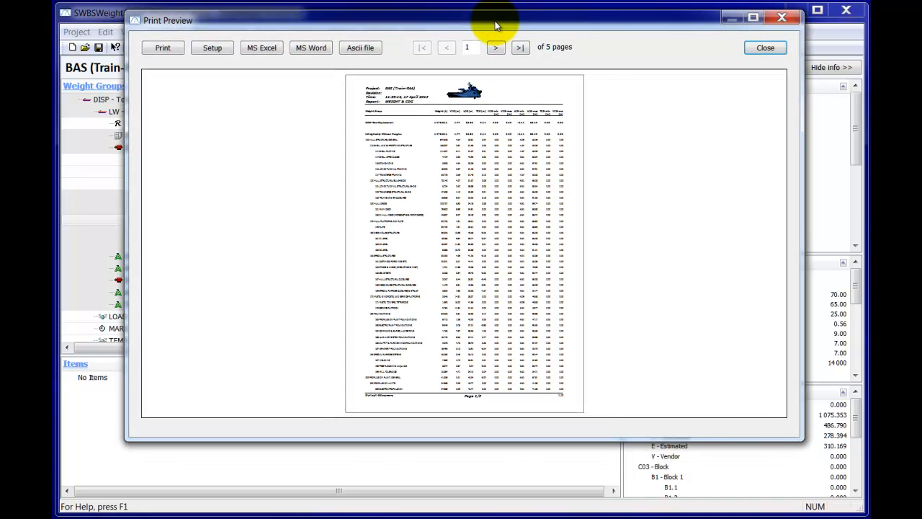
left_click_drag(697, 439, 716, 503)
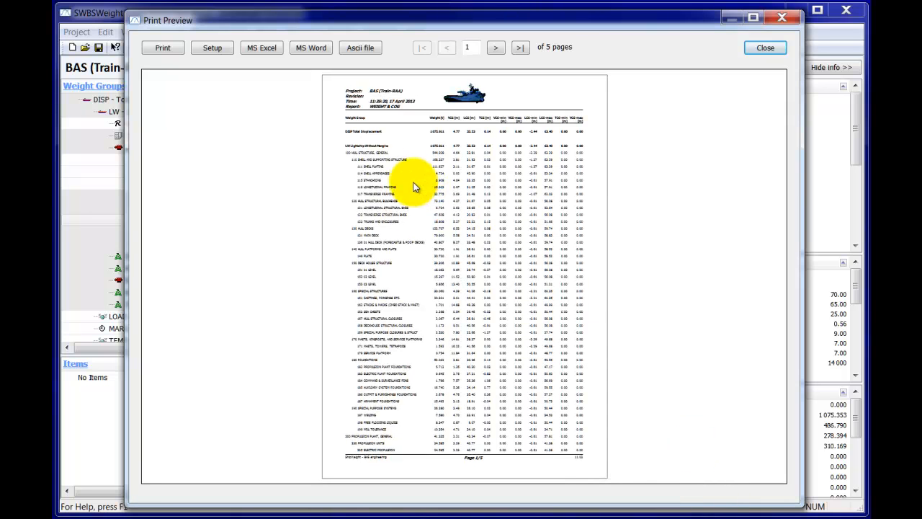
left_click(442, 143)
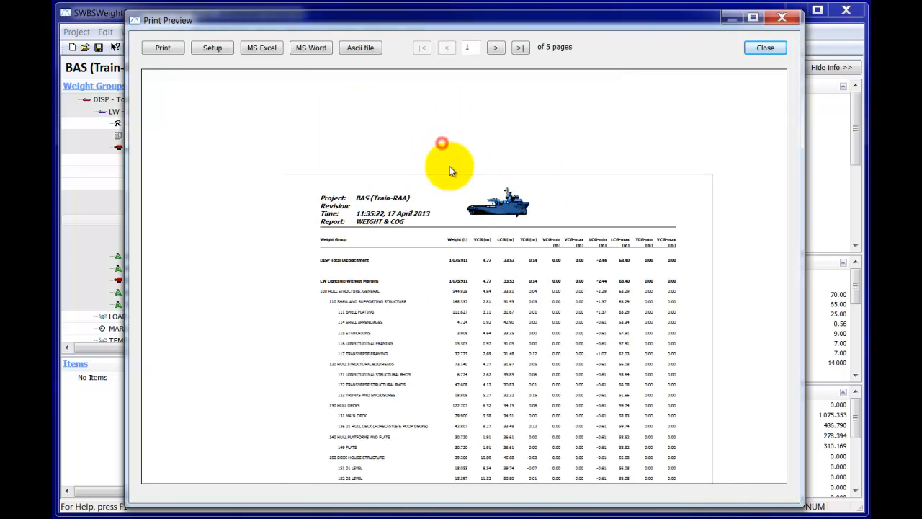
left_click(490, 277)
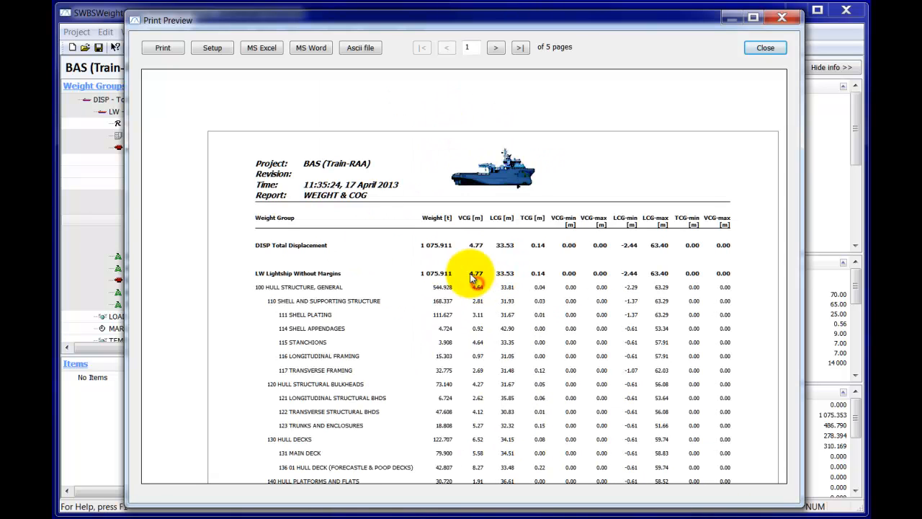
left_click(434, 273)
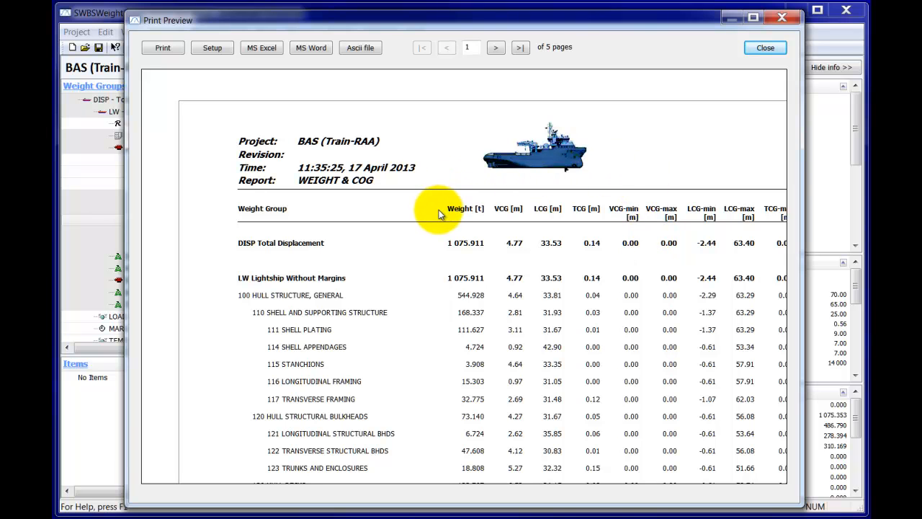
left_click(766, 49)
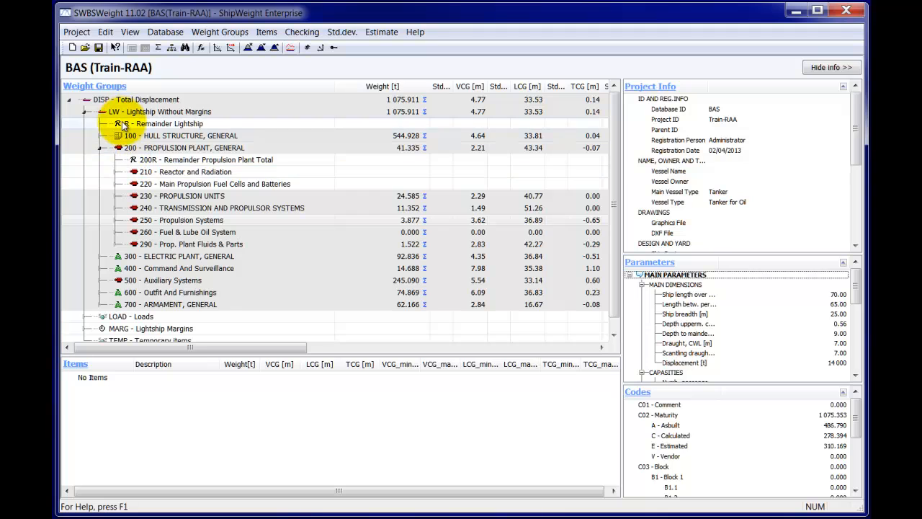
left_click(76, 32)
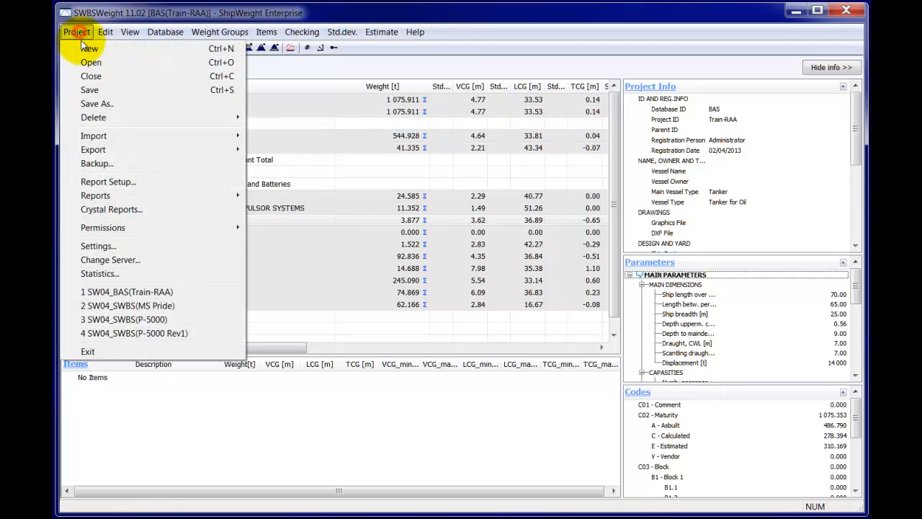
mouse_move(111, 196)
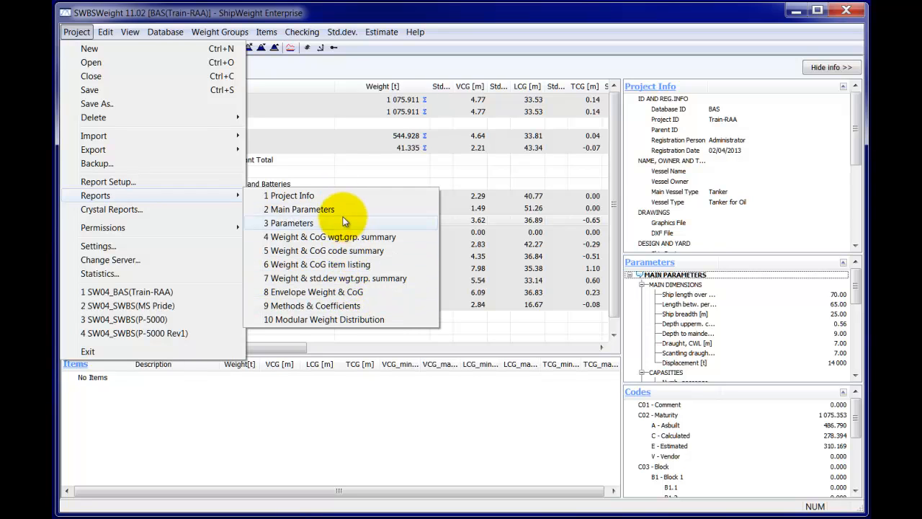
left_click(503, 16)
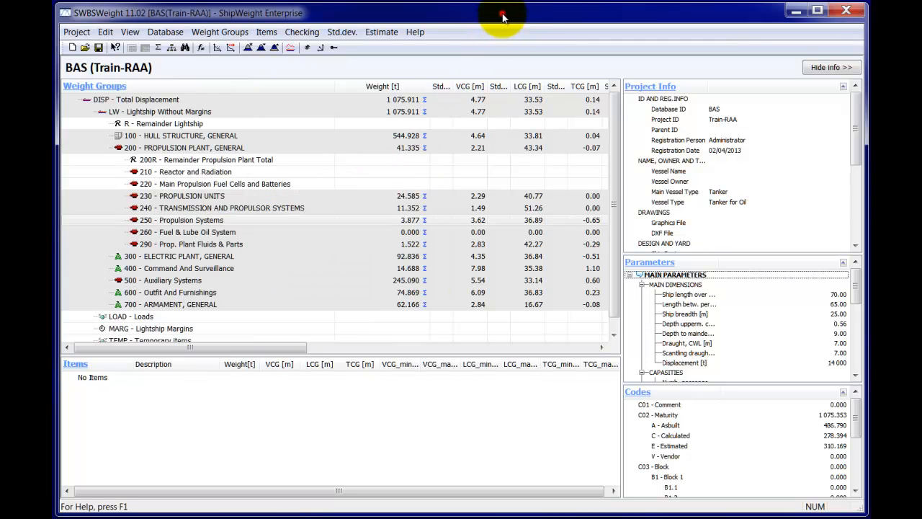
left_click(513, 223)
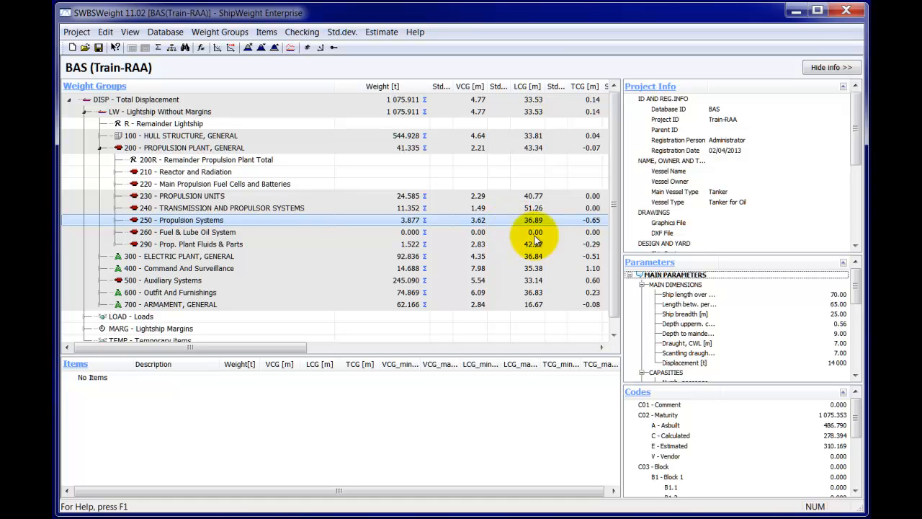
Open the project parameters, show the main parameters, and widen the Value column enough to read the displacement in full
double_click(644, 272)
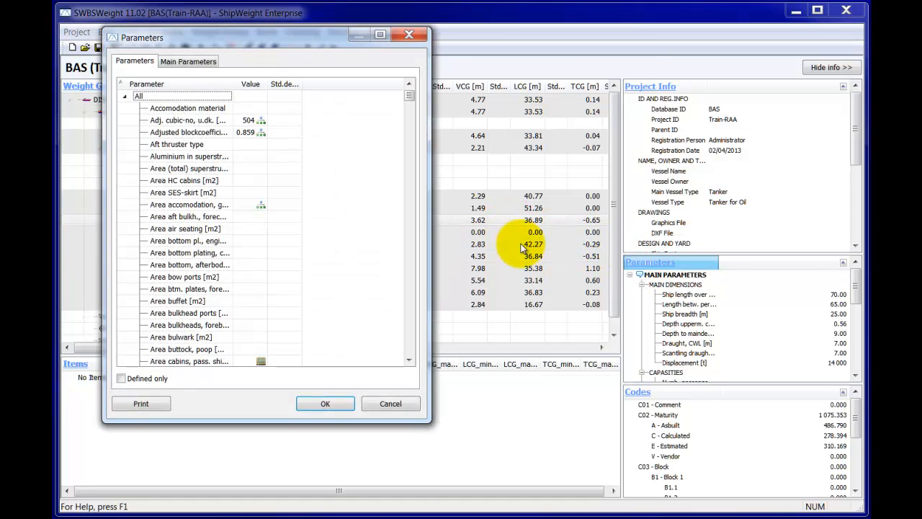
left_click(190, 63)
left_click_drag(269, 35, 411, 64)
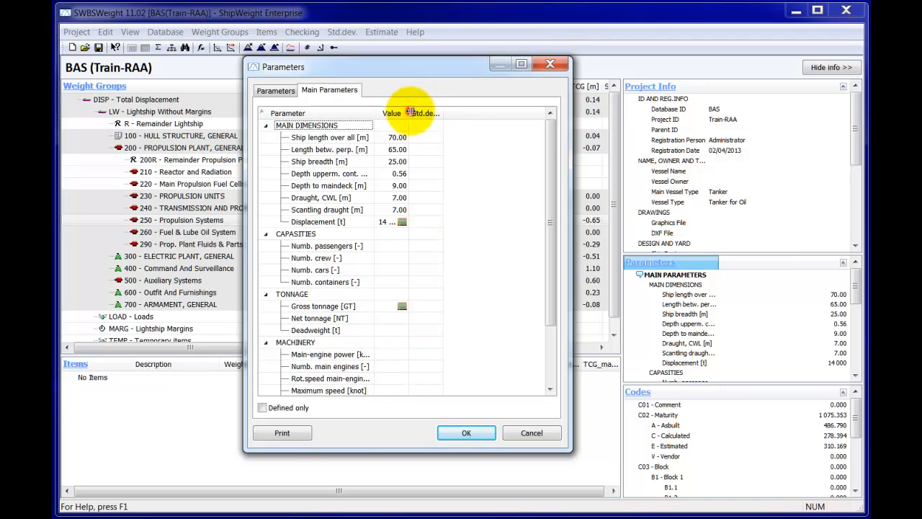
left_click_drag(409, 113, 442, 113)
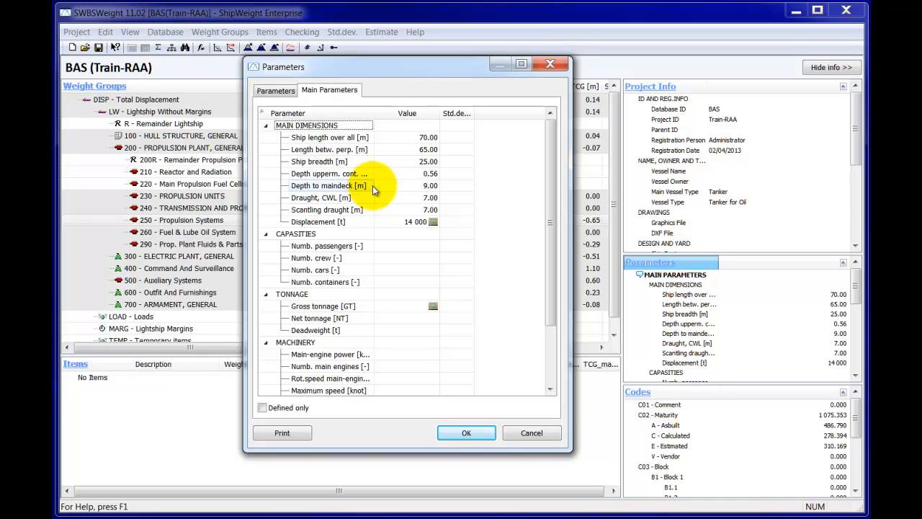
Generate the print preview of the main parameters report, examine its header logo and values, and close both the preview and the parameters
left_click(289, 433)
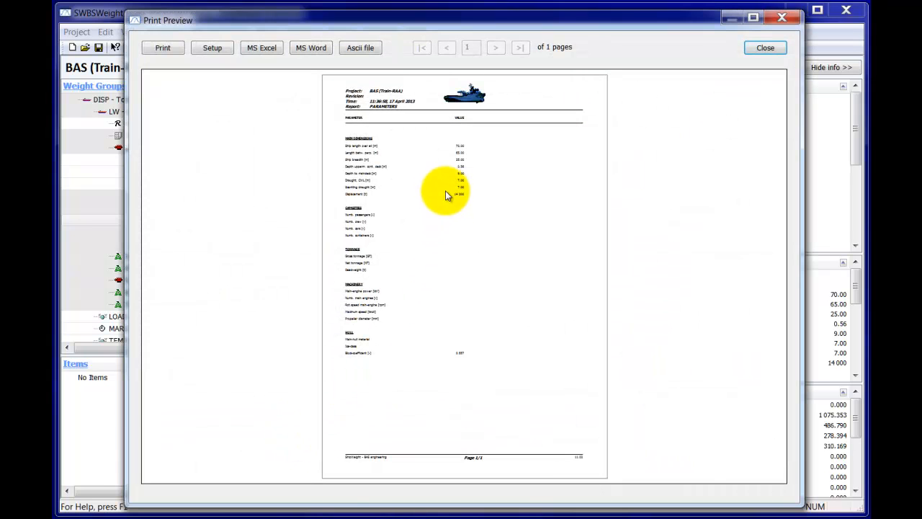
left_click(441, 174)
left_click(468, 244)
left_click(473, 274)
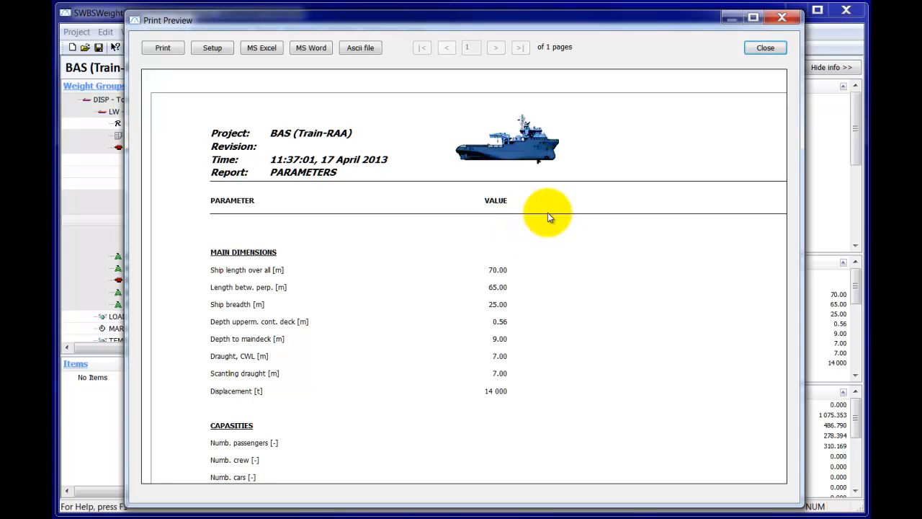
left_click(760, 48)
left_click(545, 436)
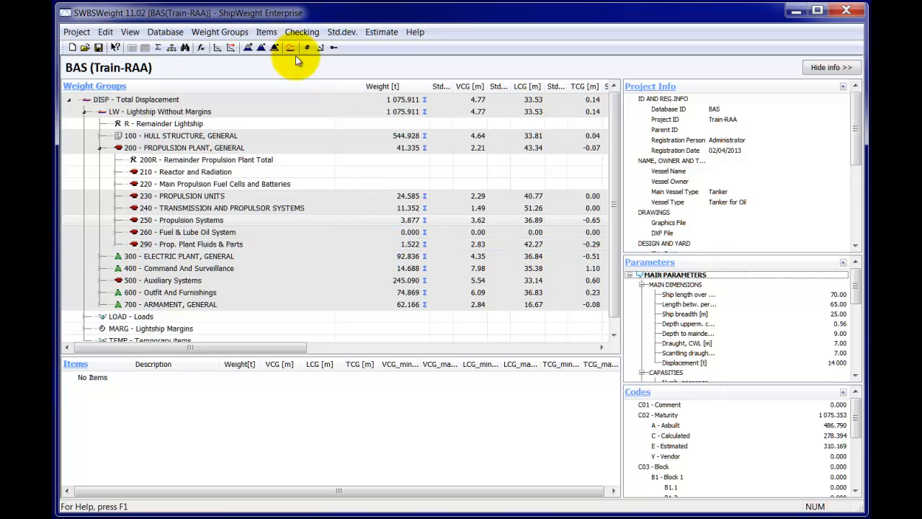
Open the item list with all items of the project
left_click(265, 33)
mouse_move(269, 48)
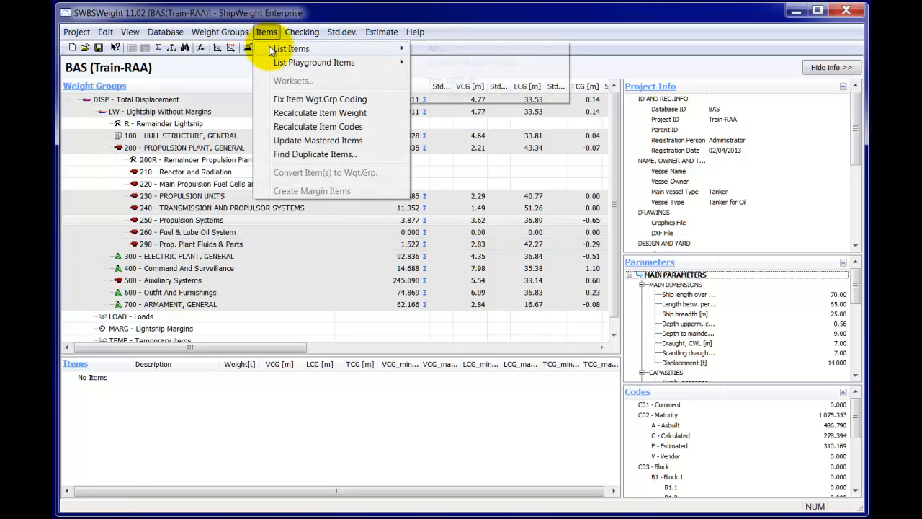
left_click(434, 48)
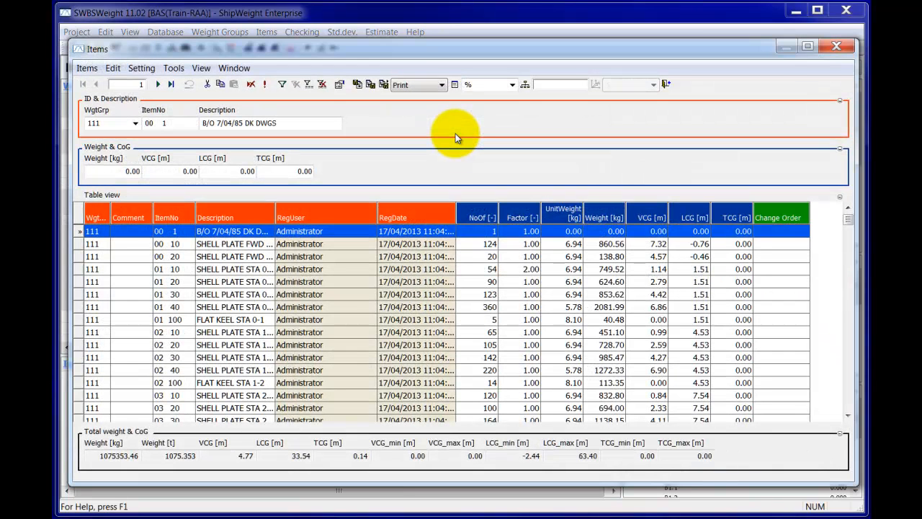
Switch the item list to the Standard setting, examine its fields and columns, and return to the Print setting
left_click(437, 86)
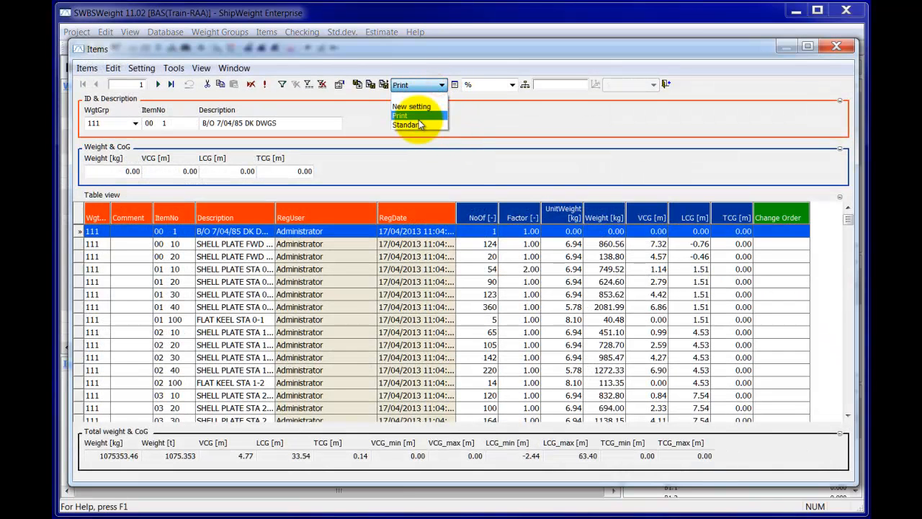
left_click(415, 124)
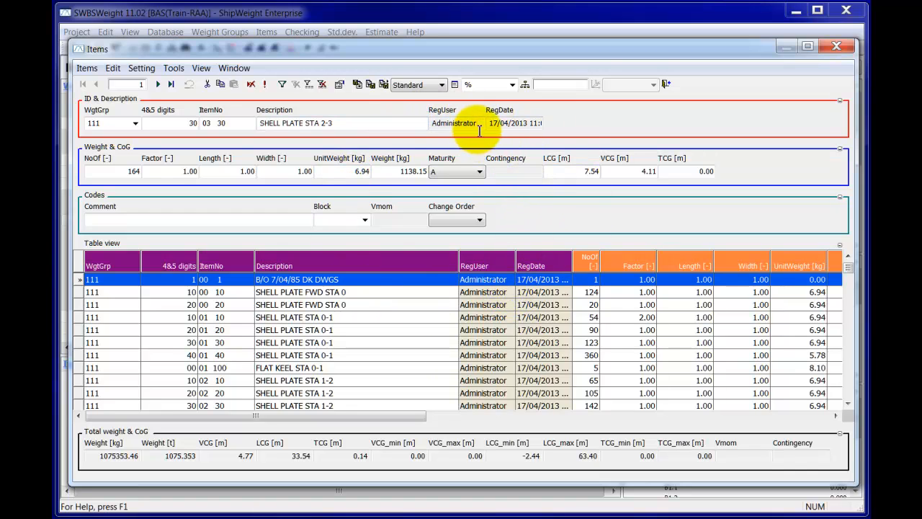
left_click(365, 219)
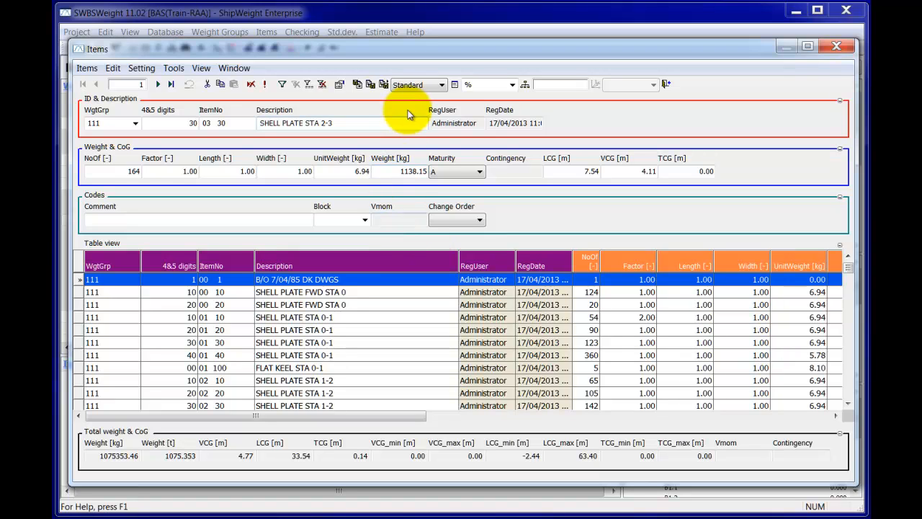
left_click(443, 85)
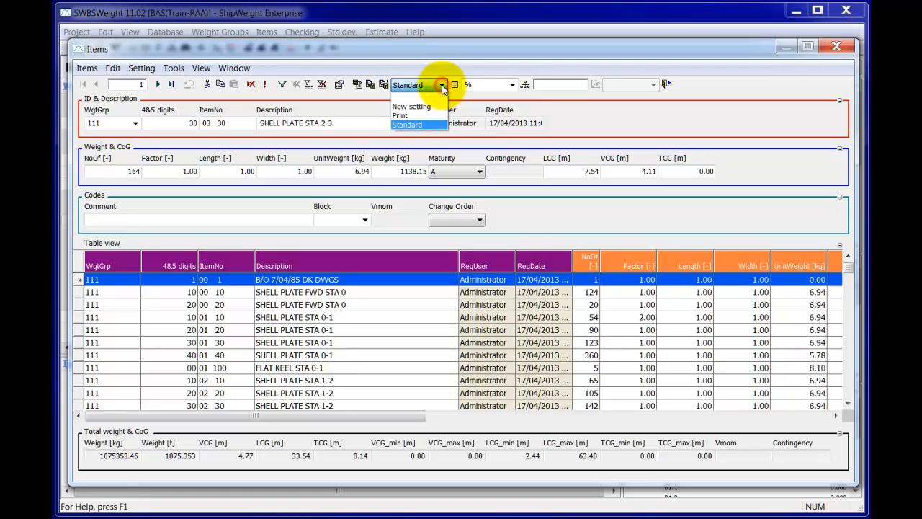
left_click(415, 118)
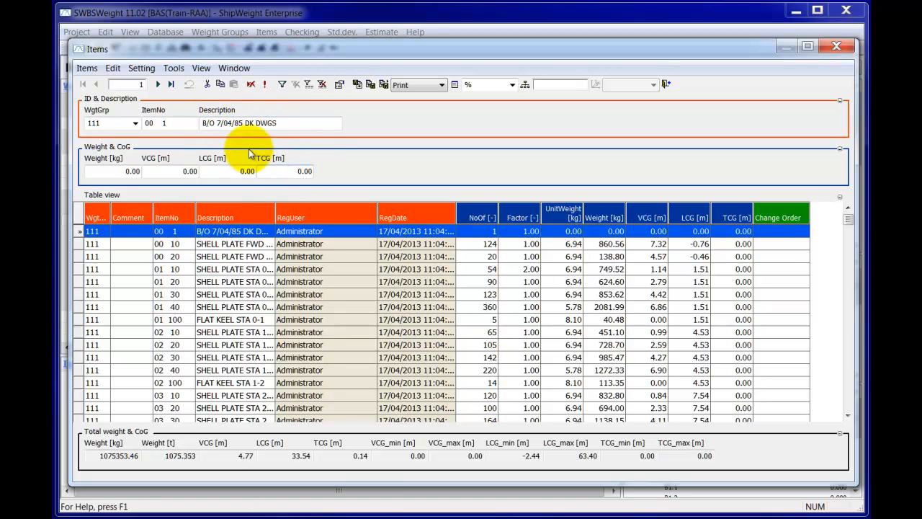
Generate the item listing print preview, examine its header and columns up close, and close the preview and the item list
left_click(88, 69)
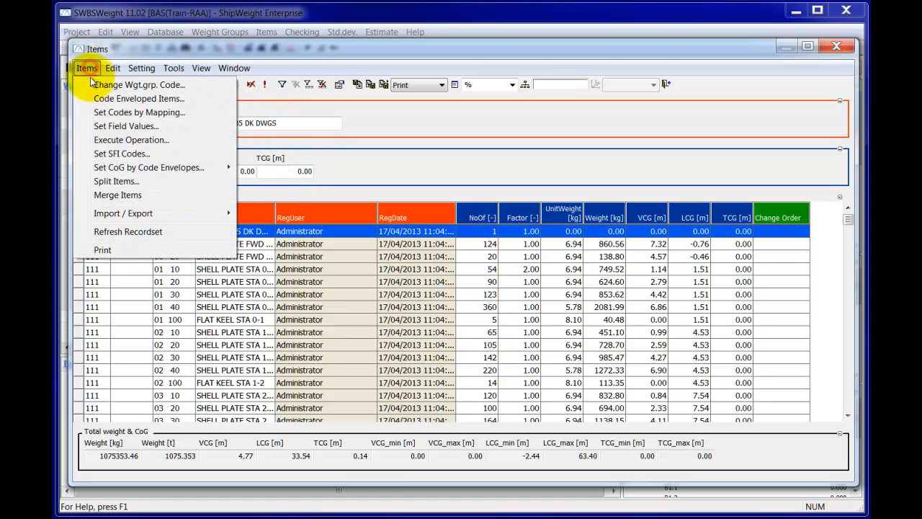
left_click(123, 250)
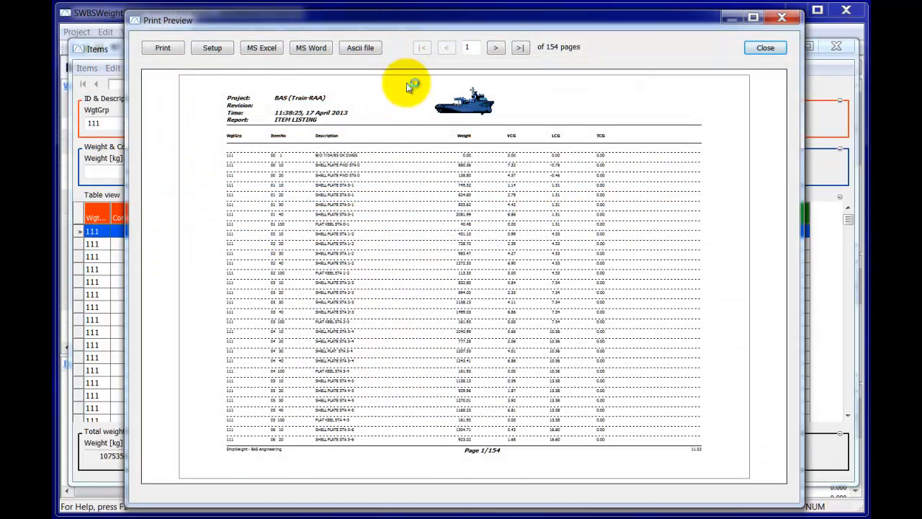
left_click_drag(362, 22, 466, 113)
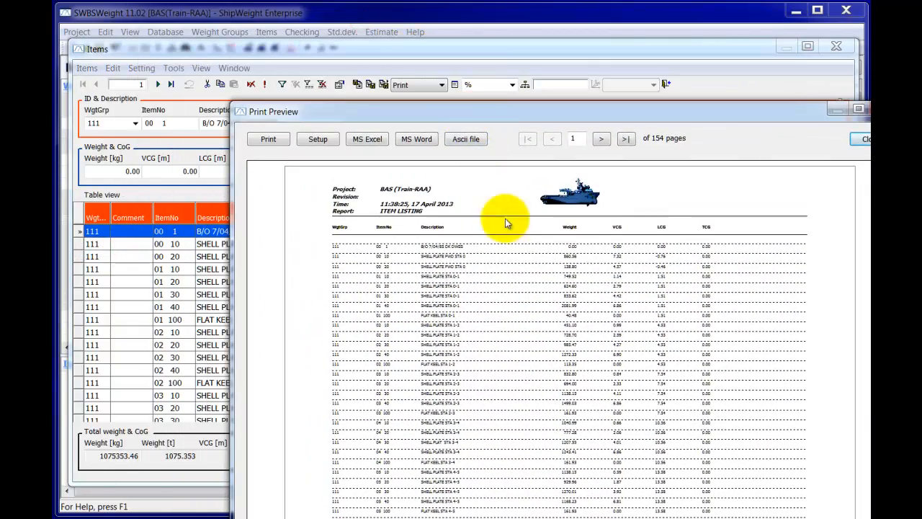
left_click(513, 244)
left_click(528, 368)
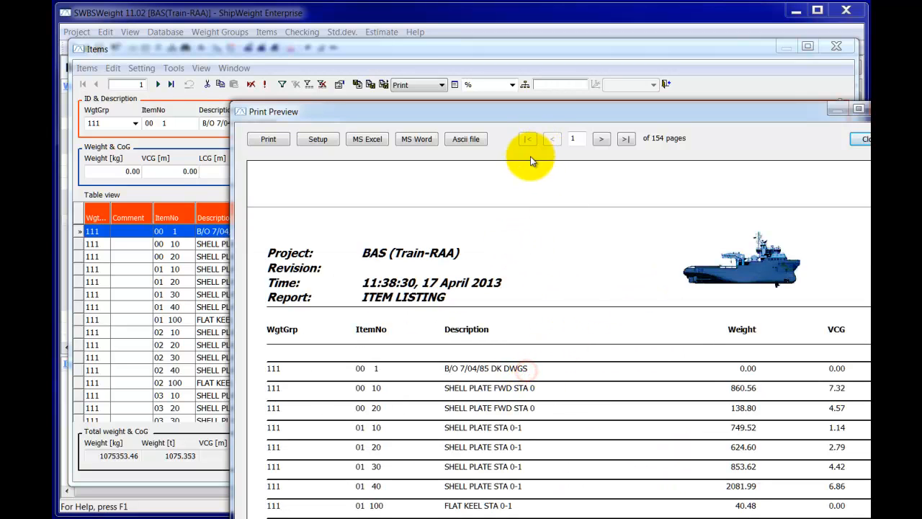
left_click_drag(545, 119, 446, 209)
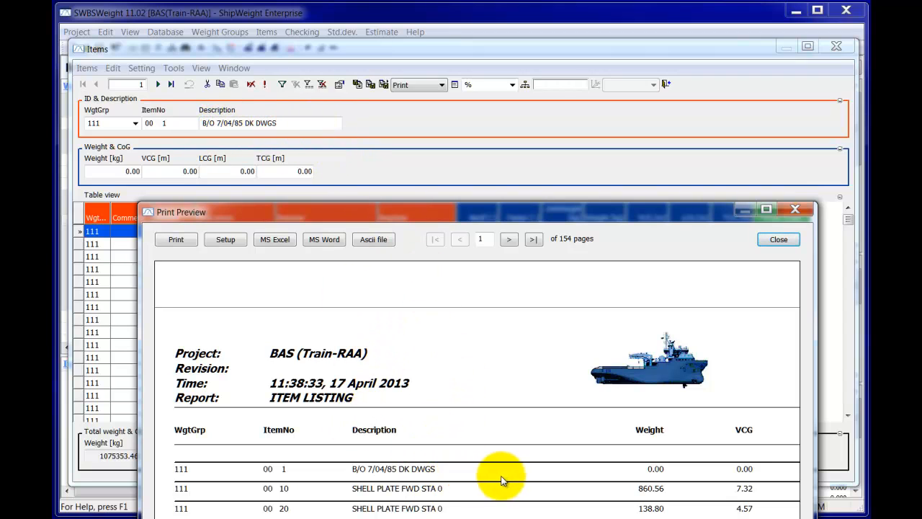
left_click_drag(552, 216, 540, 65)
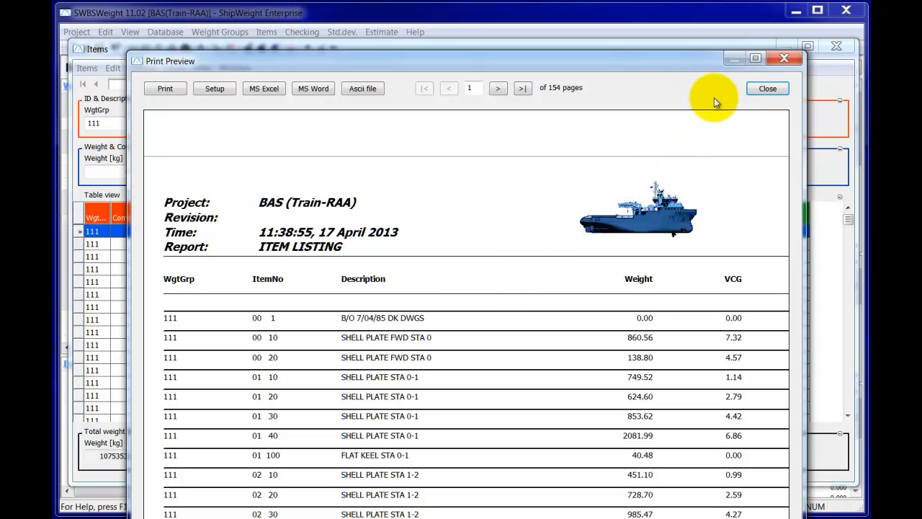
left_click(764, 89)
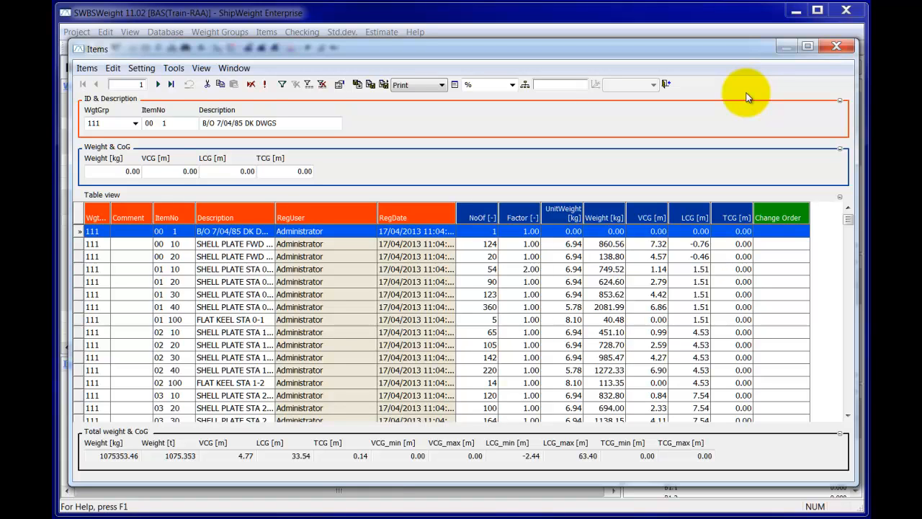
left_click(666, 83)
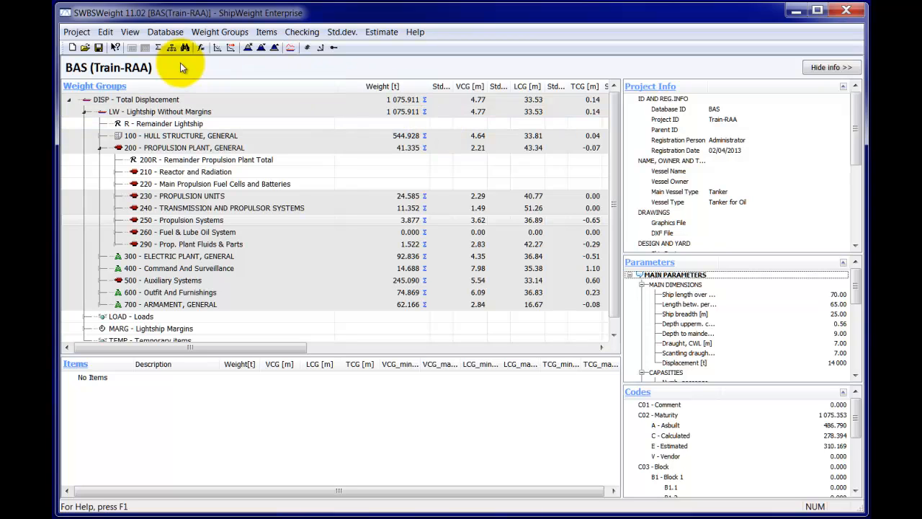
Open the Crystal Reports viewer for the project and enlarge its window to nearly fill the screen
left_click(75, 32)
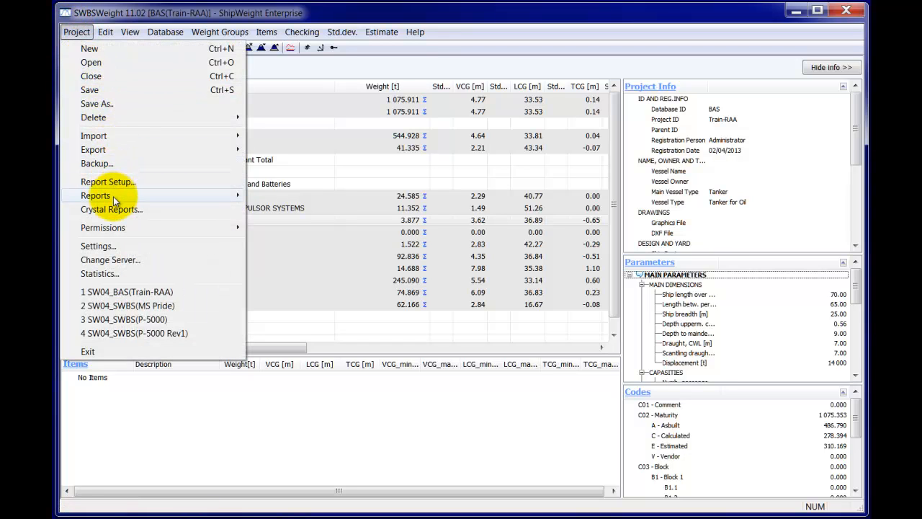
left_click(113, 210)
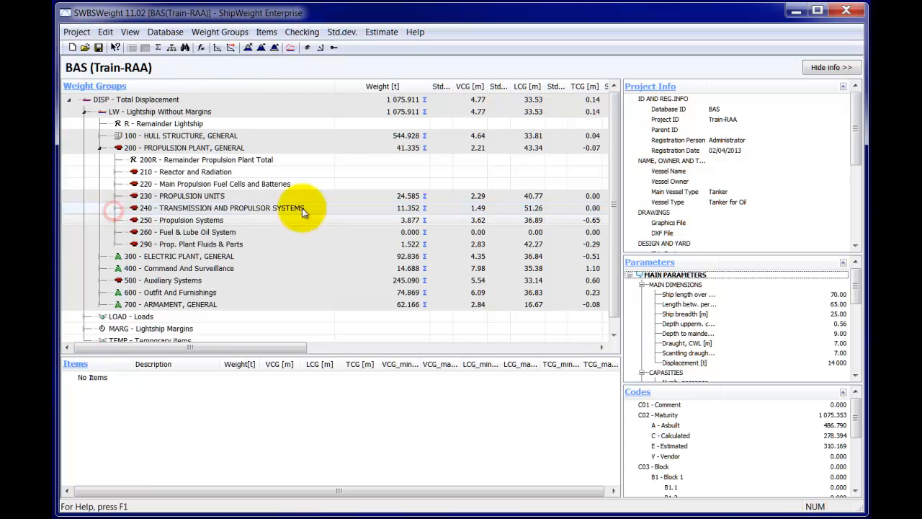
left_click_drag(283, 34, 364, 33)
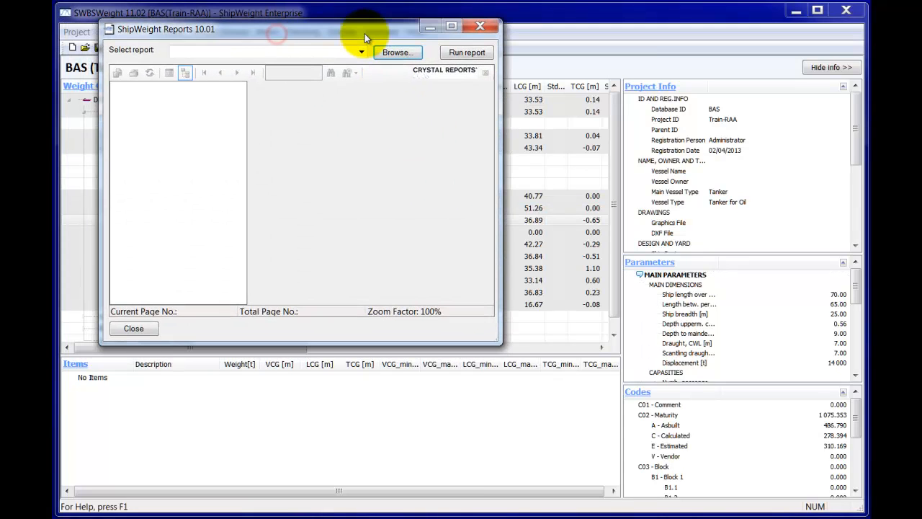
left_click_drag(498, 343, 830, 495)
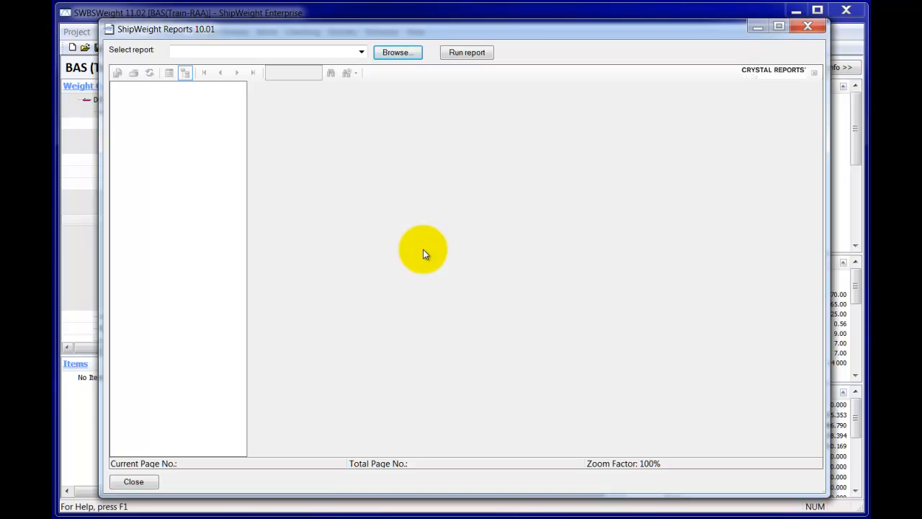
left_click_drag(313, 33, 276, 26)
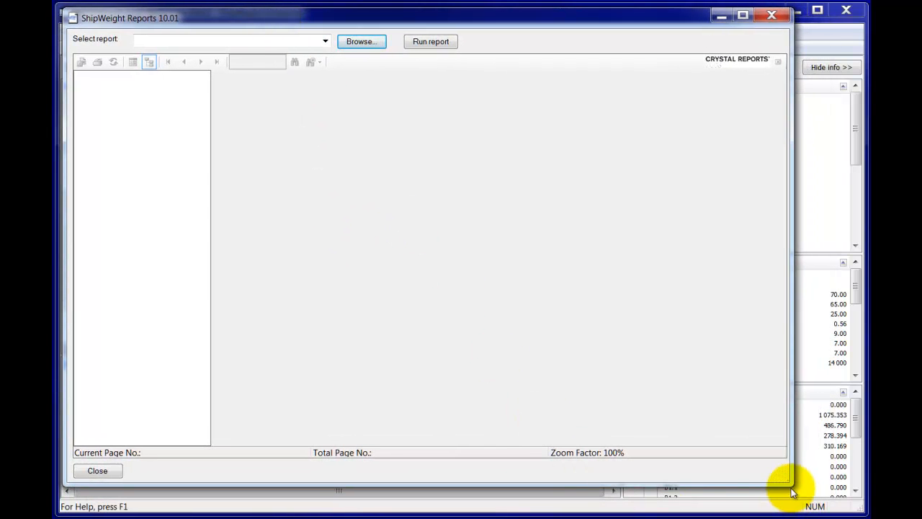
left_click_drag(788, 484, 848, 500)
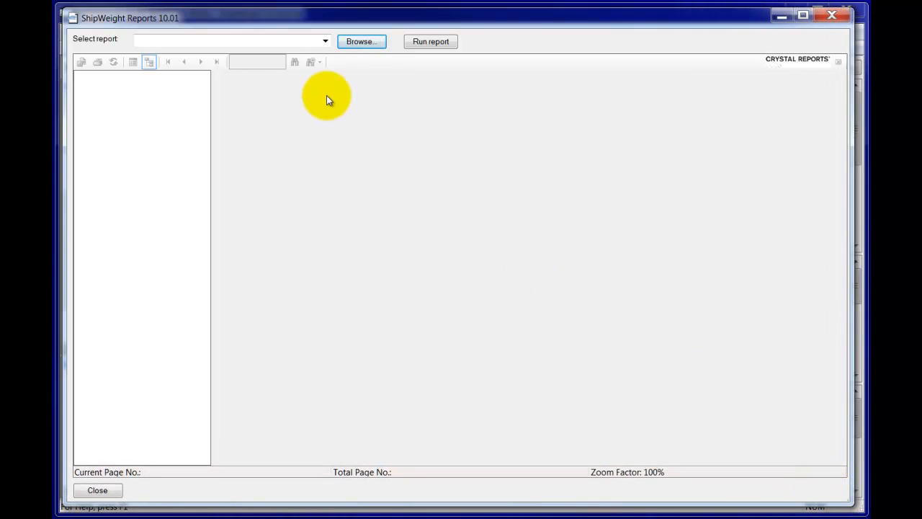
Browse for a report file in the Tutorial folder, showing the files in Details view with a narrower Name column
left_click(357, 41)
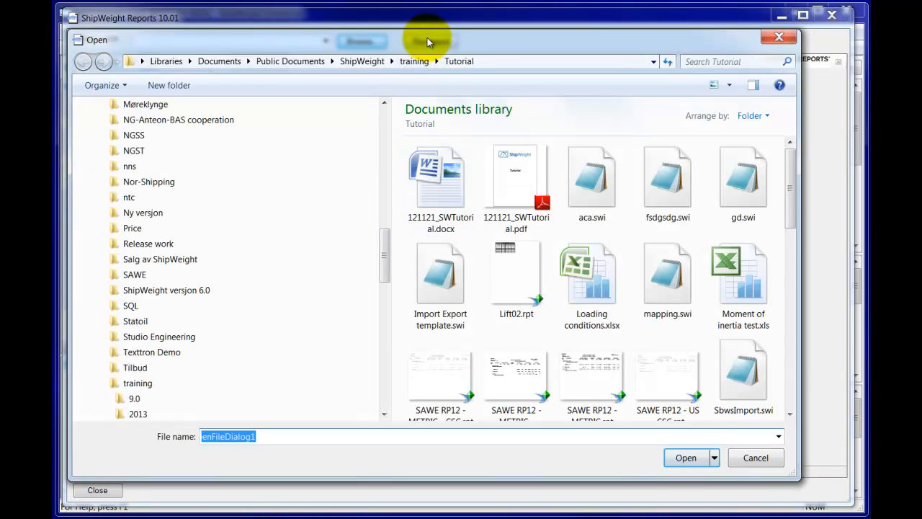
left_click(732, 86)
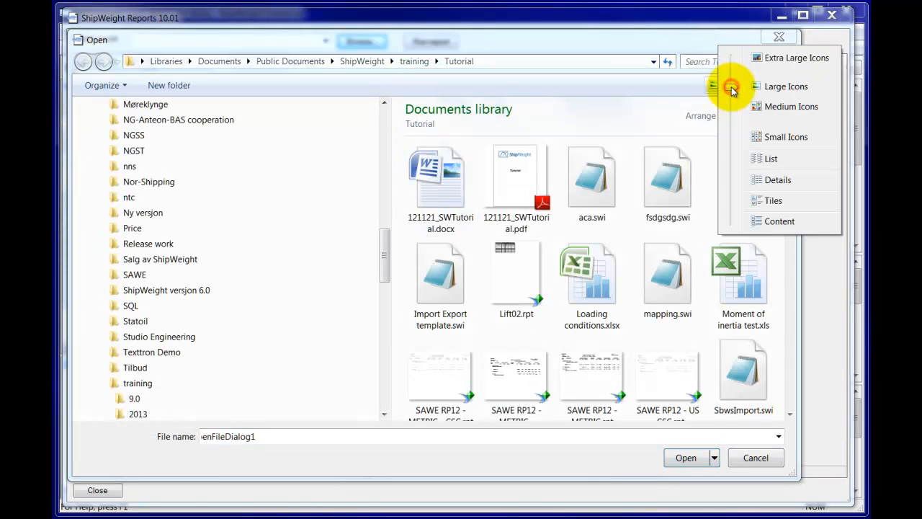
left_click(783, 183)
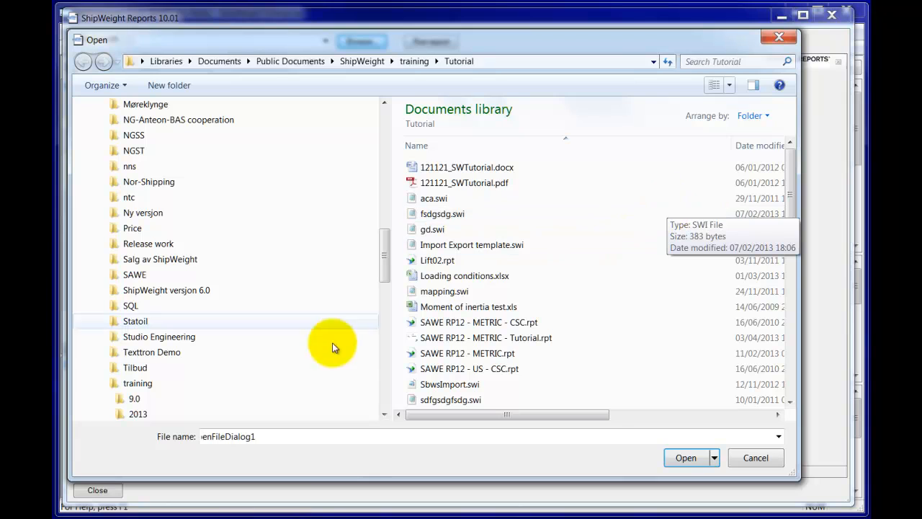
left_click(482, 353)
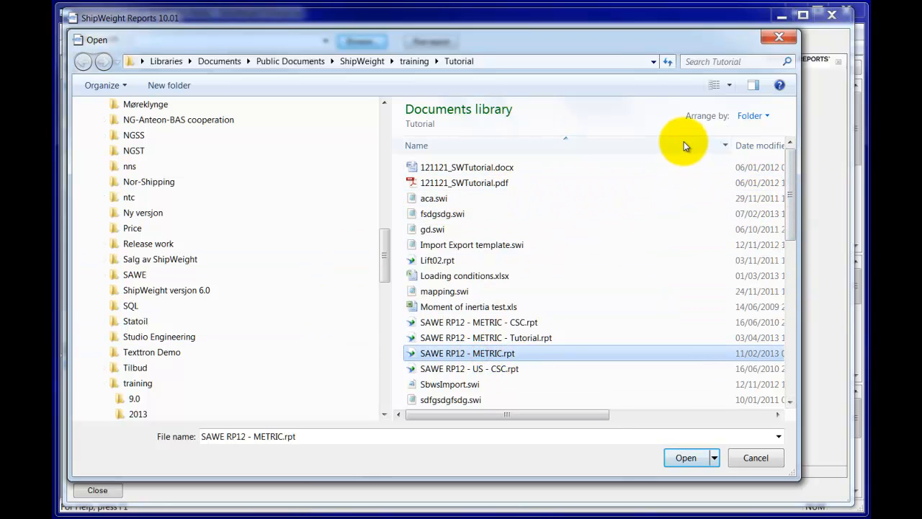
left_click_drag(730, 144, 607, 147)
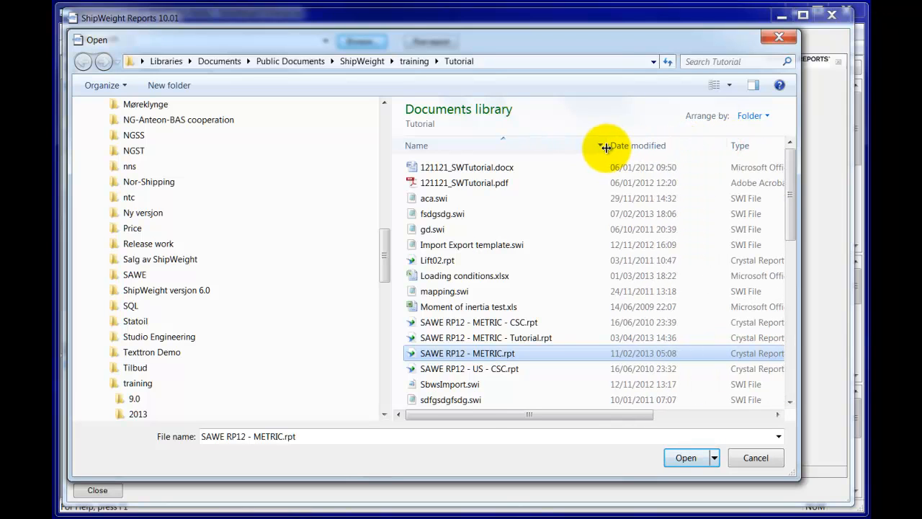
Sort the Tutorial folder's files by type and load the report file Three-digit sample.rpt
left_click(746, 147)
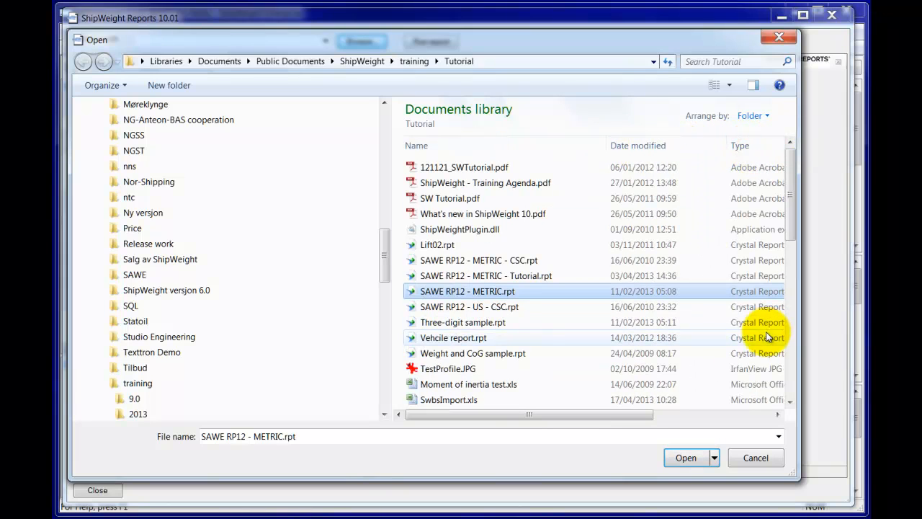
mouse_move(619, 415)
left_mouse_down()
mouse_move(654, 411)
mouse_move(612, 419)
left_mouse_up()
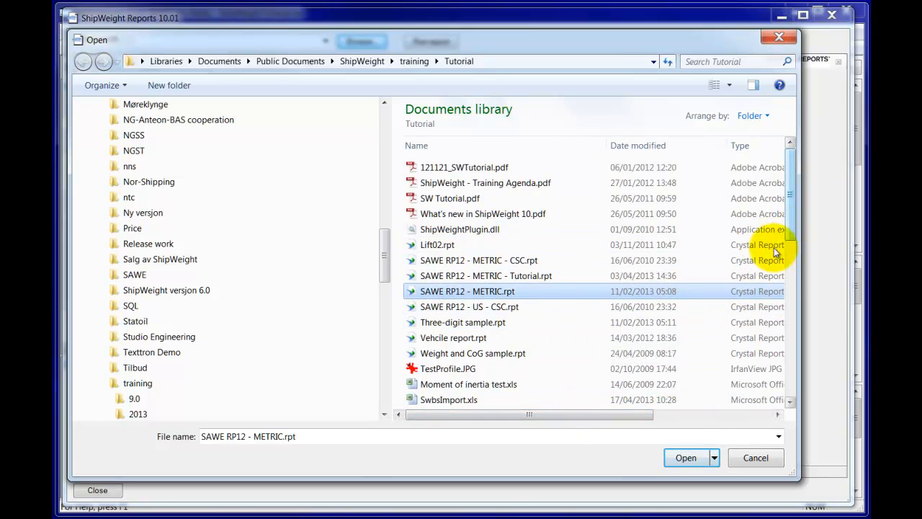
left_click(483, 326)
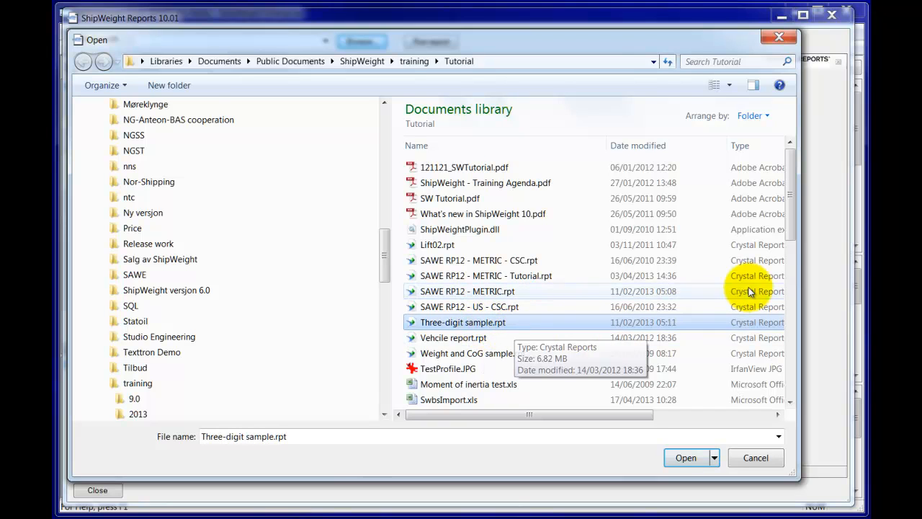
scroll(792, 230, "down", 2)
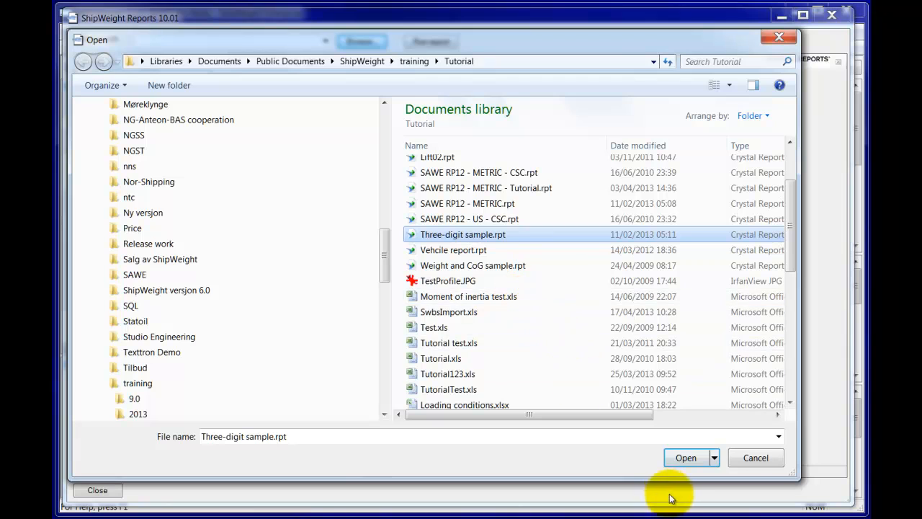
left_click(685, 458)
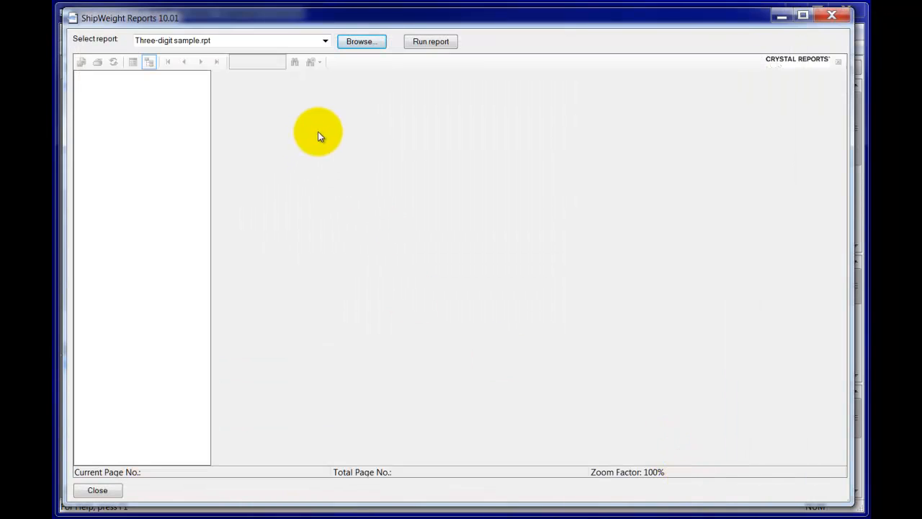
Run the Three-digit sample report with Train-RAA as the ProjectID parameter
left_click(216, 41)
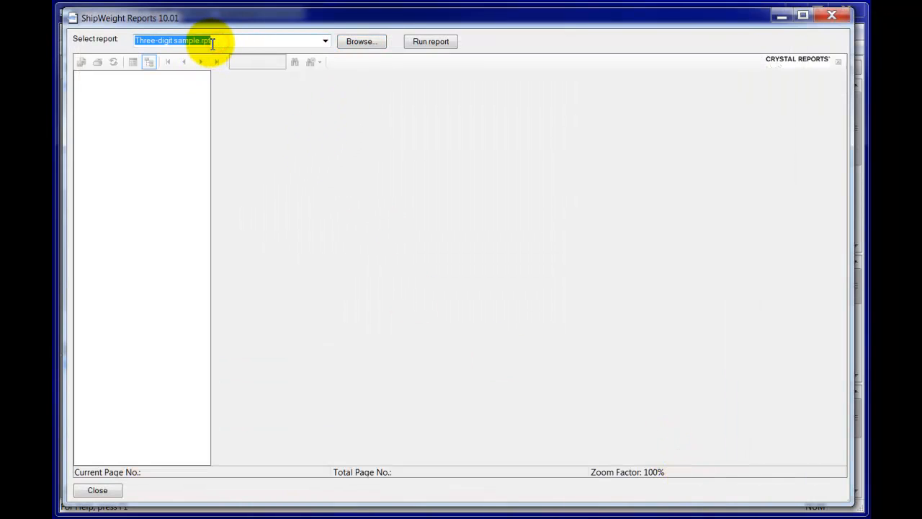
left_click(235, 41)
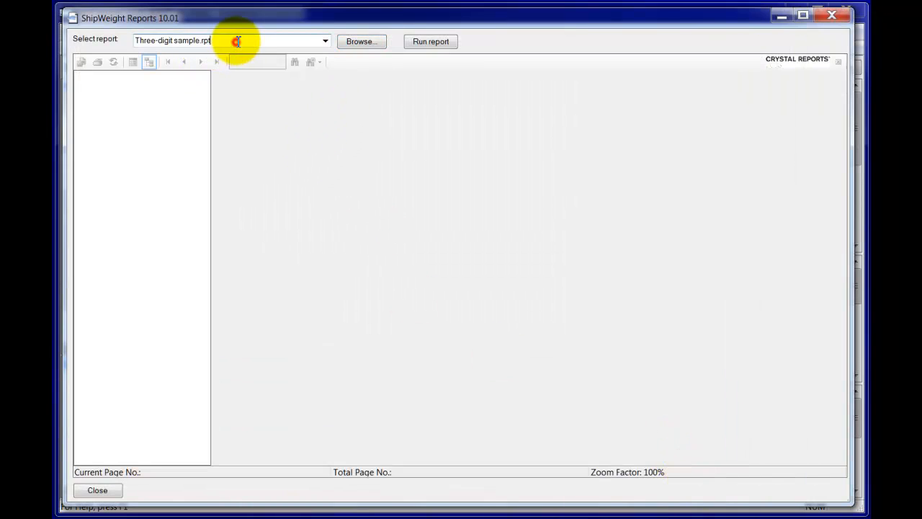
left_click(441, 43)
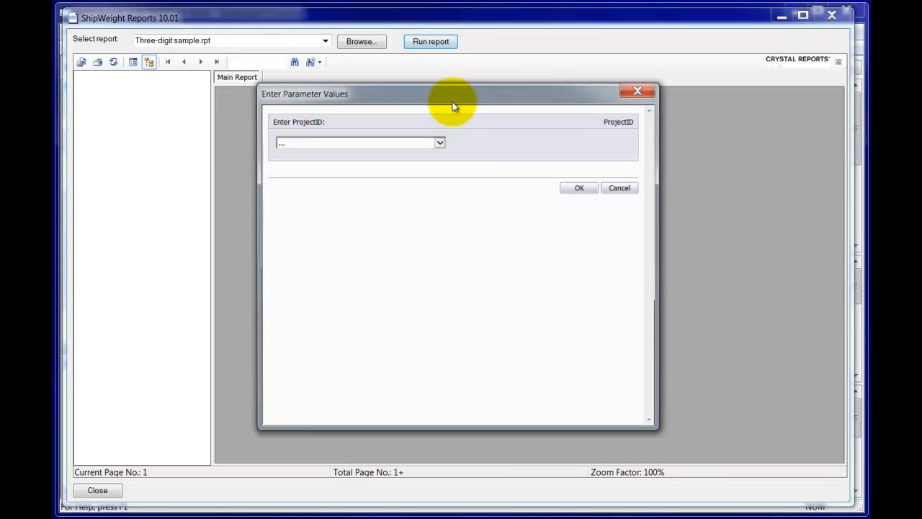
left_click(439, 141)
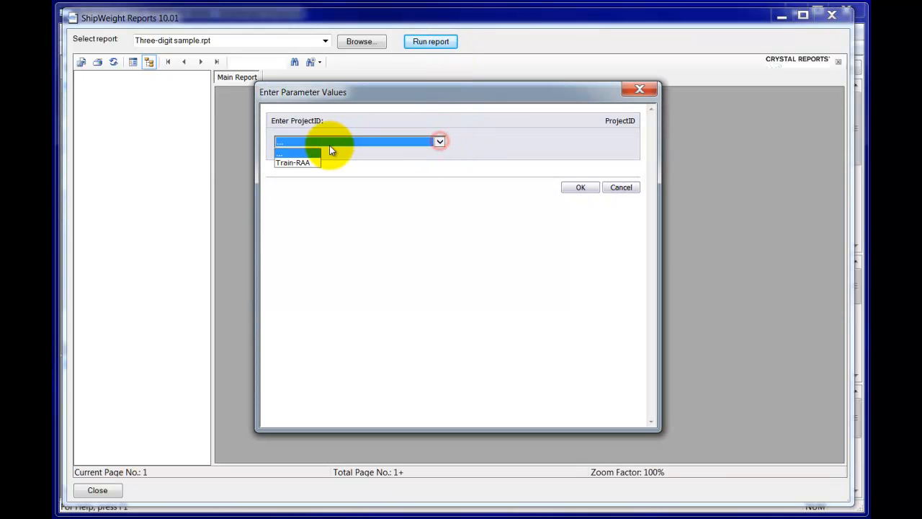
left_click(303, 163)
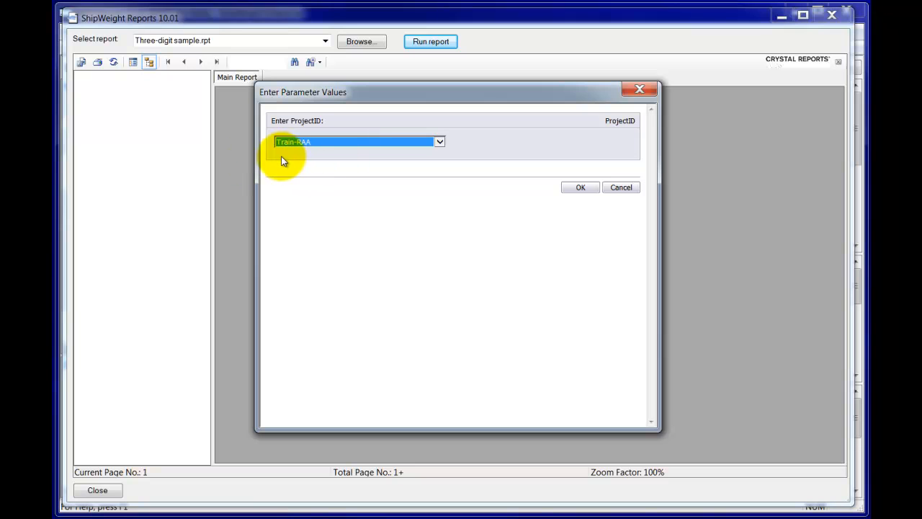
left_click(580, 188)
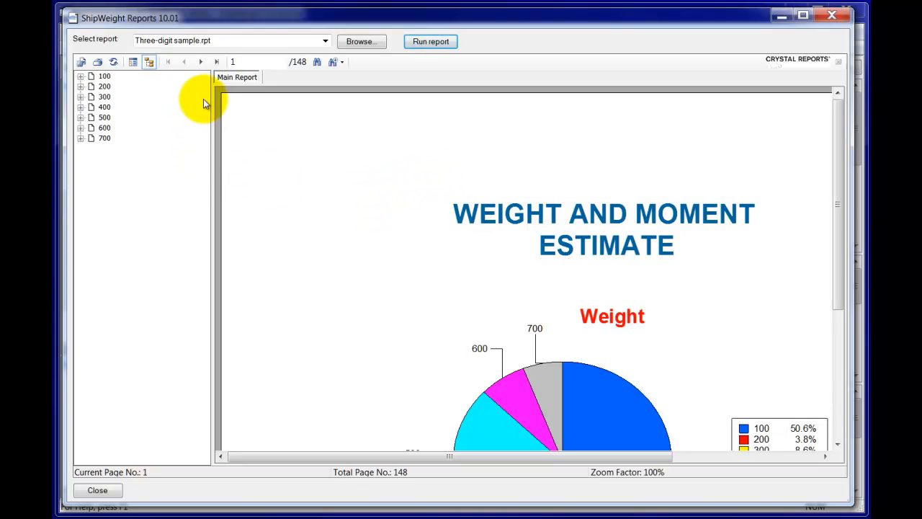
Narrow the report's group tree and set the page zoom to Whole Page
left_click_drag(212, 108, 170, 109)
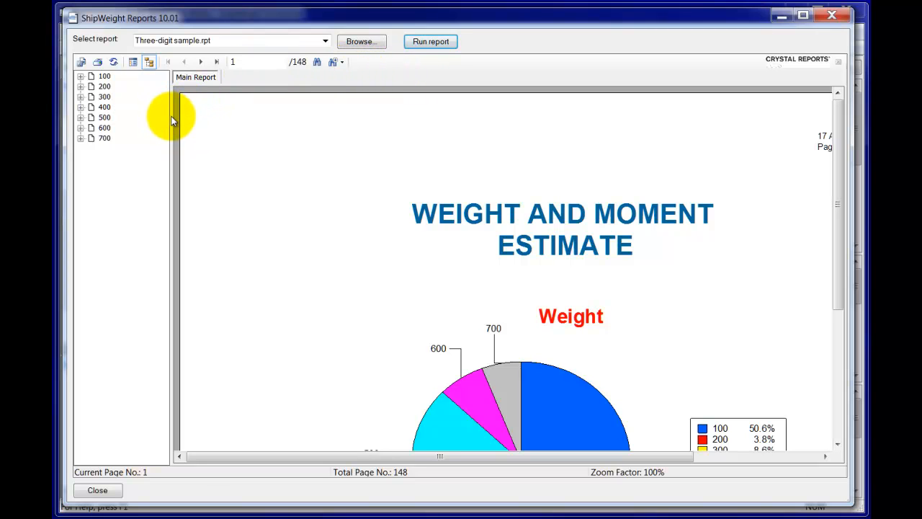
left_click_drag(170, 118, 154, 118)
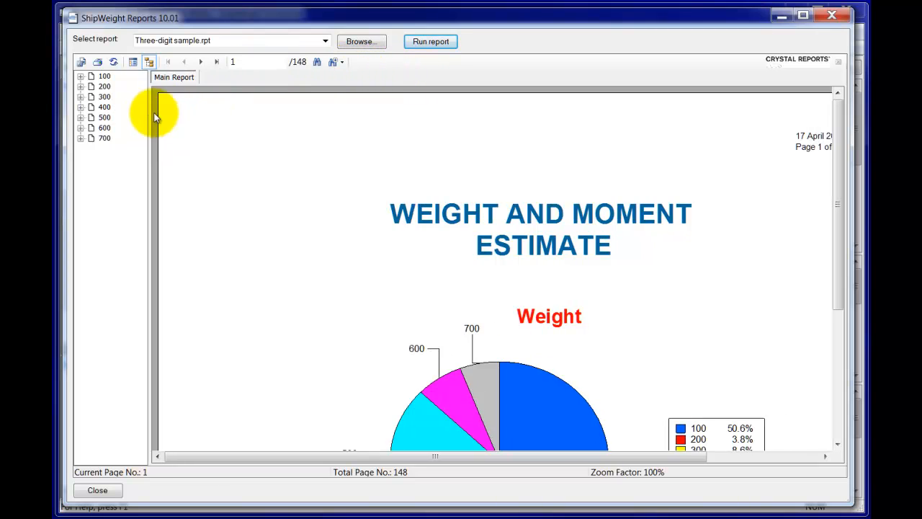
left_click(342, 63)
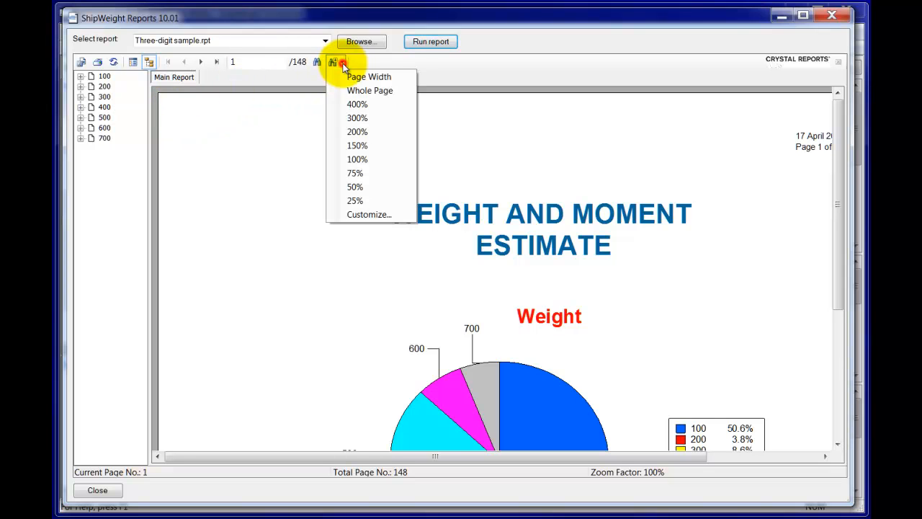
left_click(377, 91)
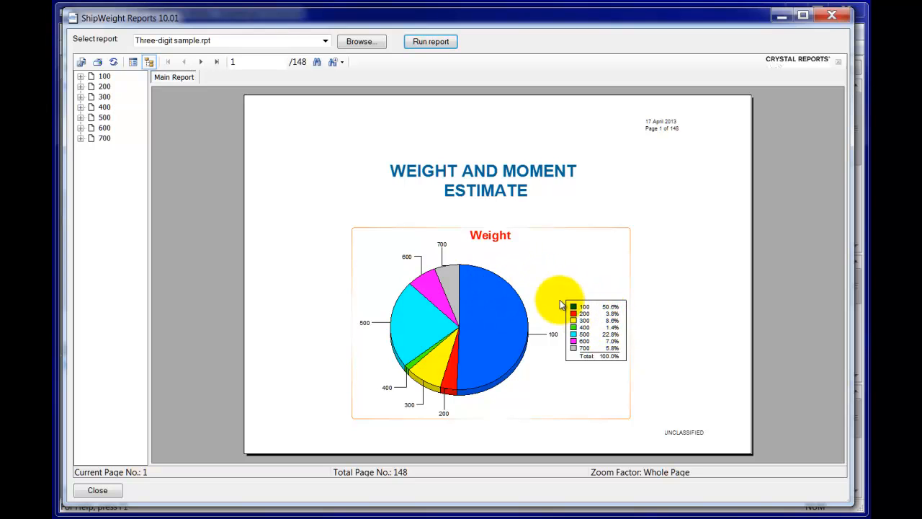
Browse the report from page 2 through weight groups 532 and 623, and return to group 100 with the tree collapsed
left_click(202, 63)
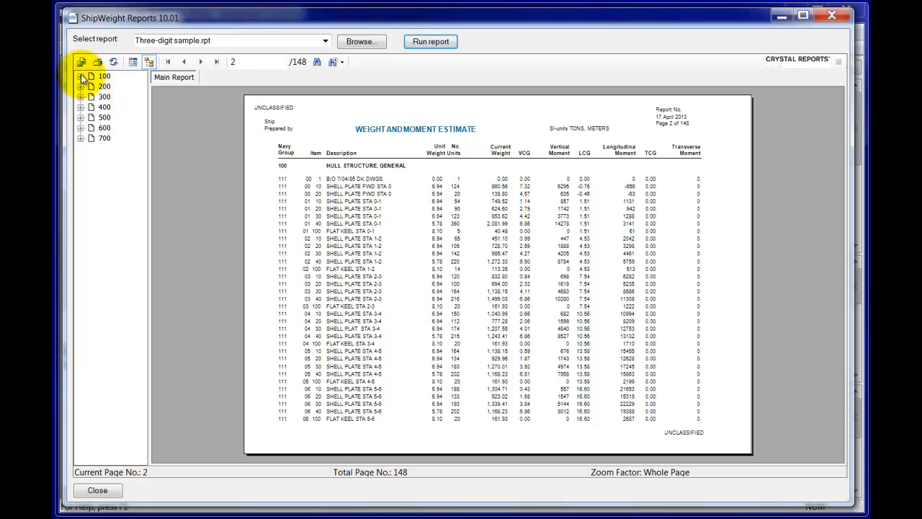
left_click(80, 118)
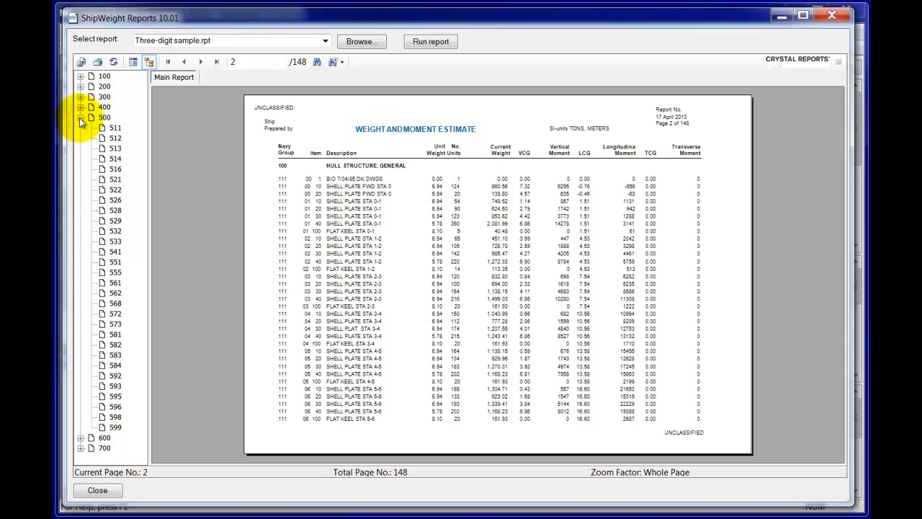
left_click(112, 232)
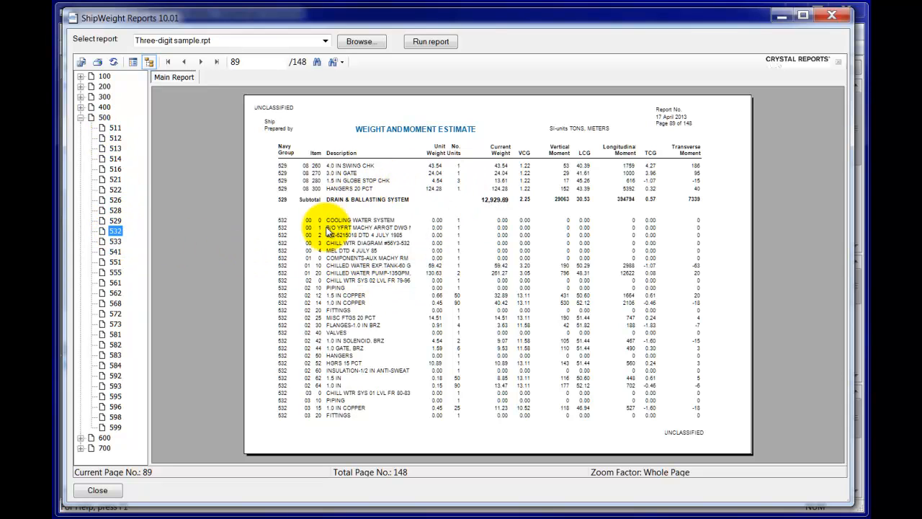
left_click(80, 117)
left_click(81, 127)
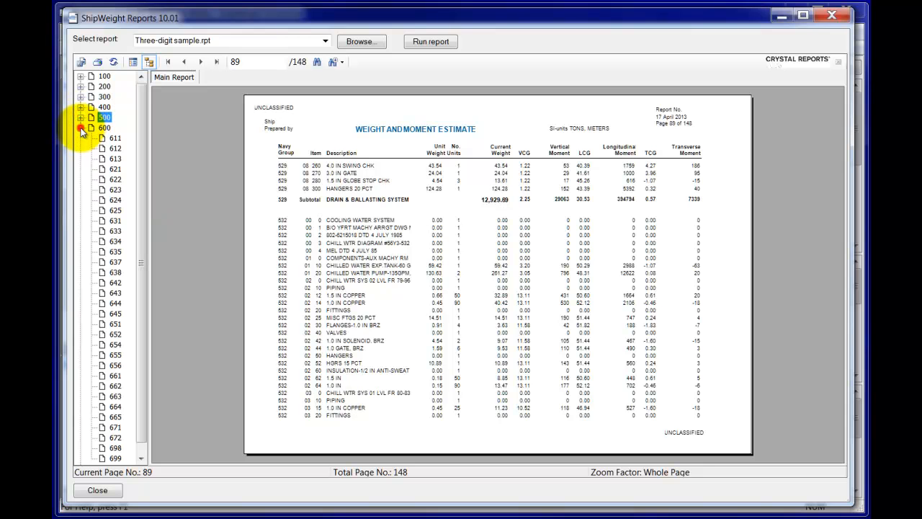
left_click(114, 191)
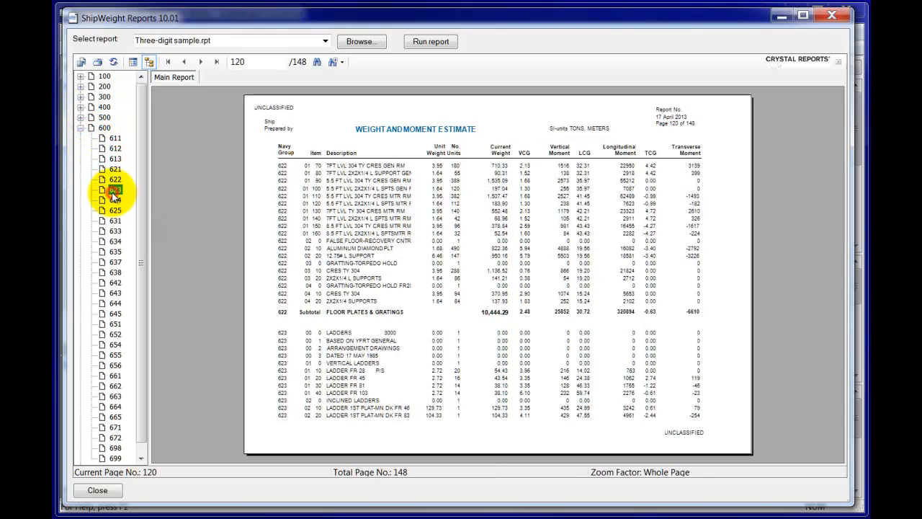
left_click(80, 127)
left_click(105, 76)
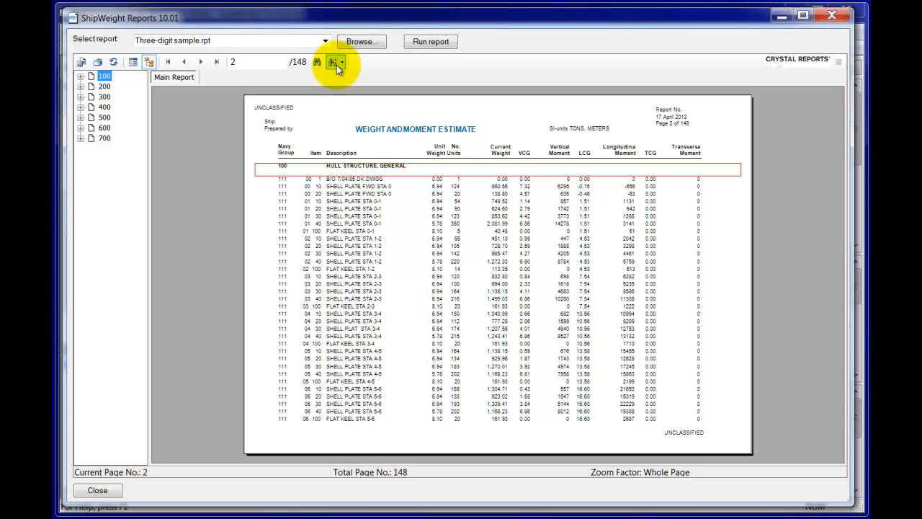
Search the report for the text "stiffener", look at the found row, and close the search
left_click(318, 63)
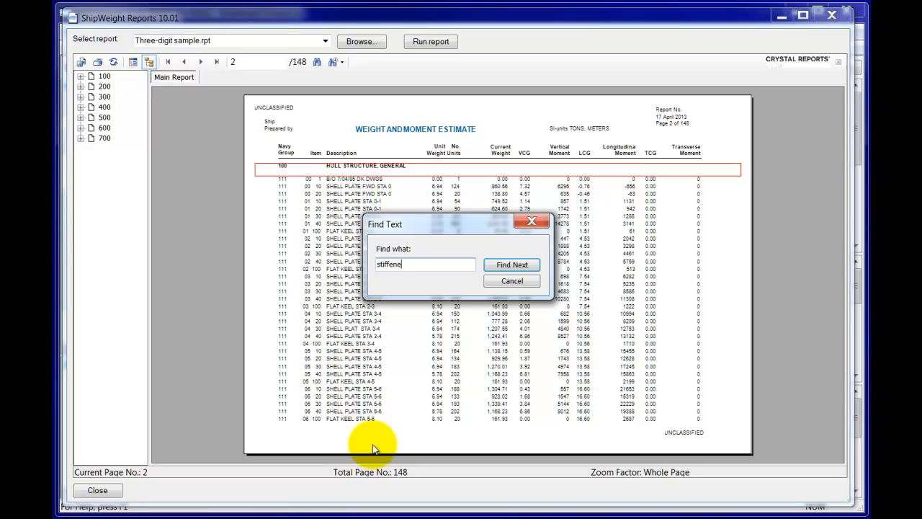
left_click(512, 265)
left_click_drag(498, 220, 216, 281)
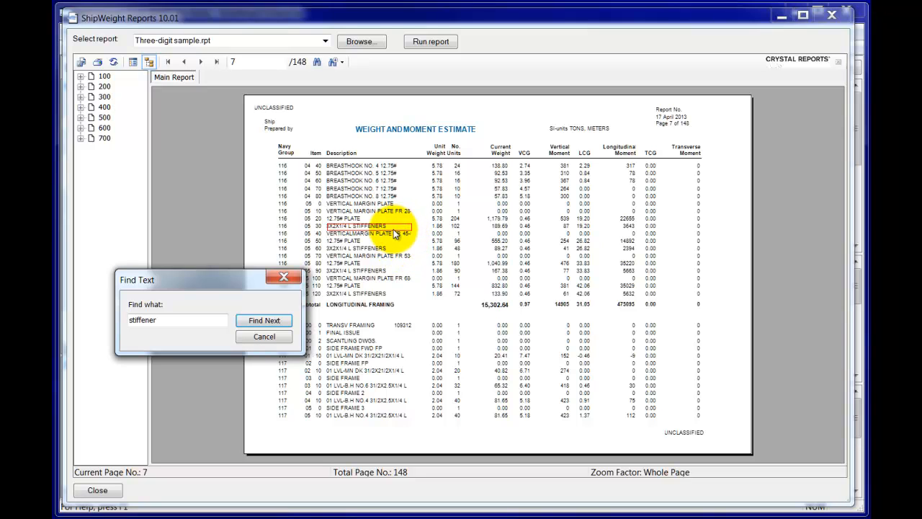
left_click_drag(227, 273, 447, 253)
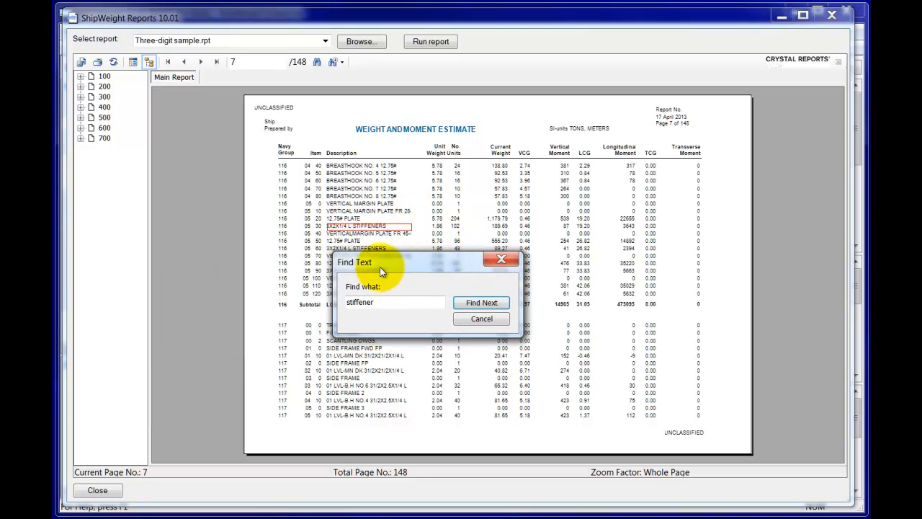
left_click(492, 321)
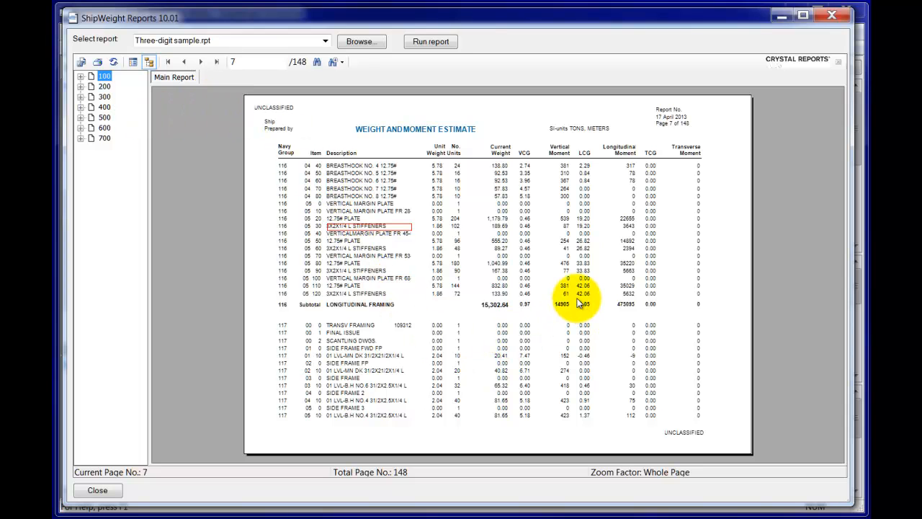
Start exporting the report, examine the available export file formats, and cancel without saving
left_click(83, 62)
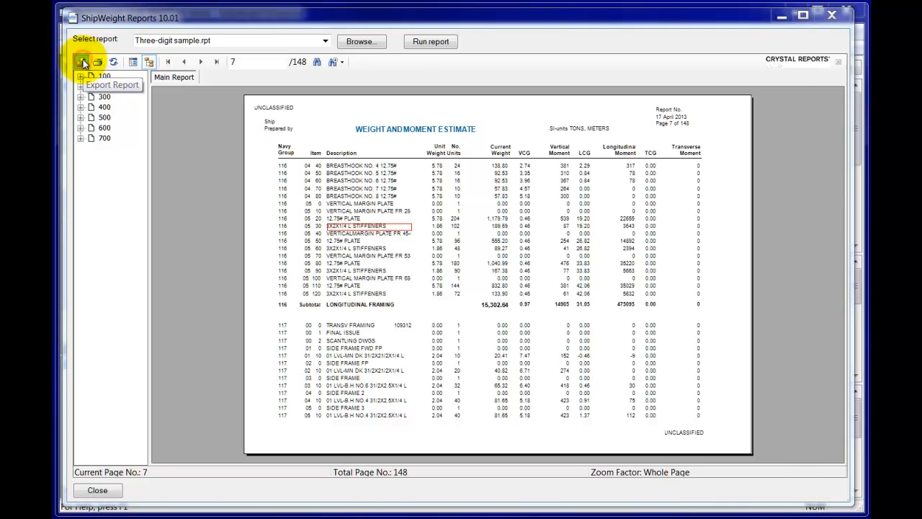
left_click(292, 425)
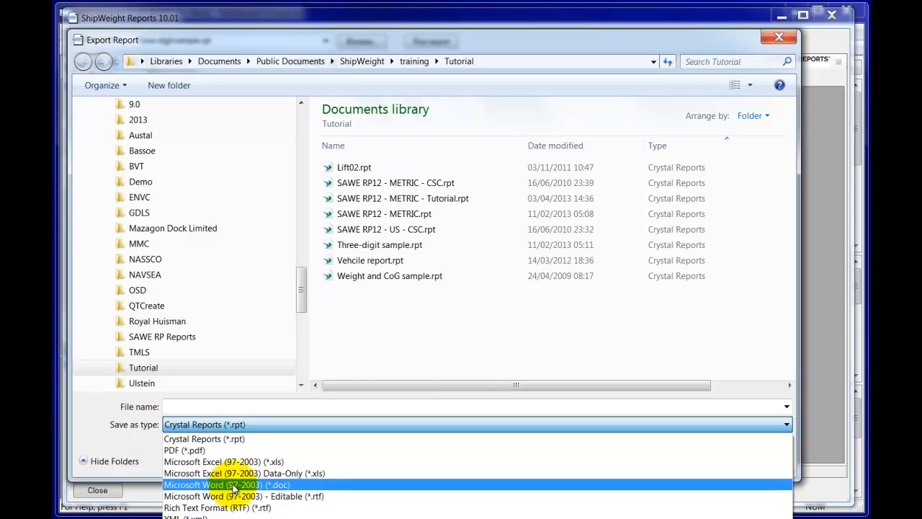
left_click(327, 420)
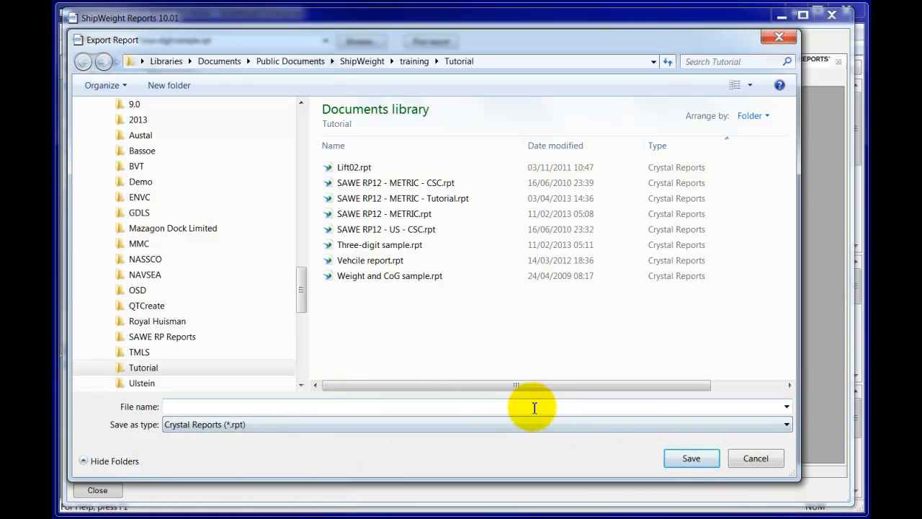
left_click(755, 459)
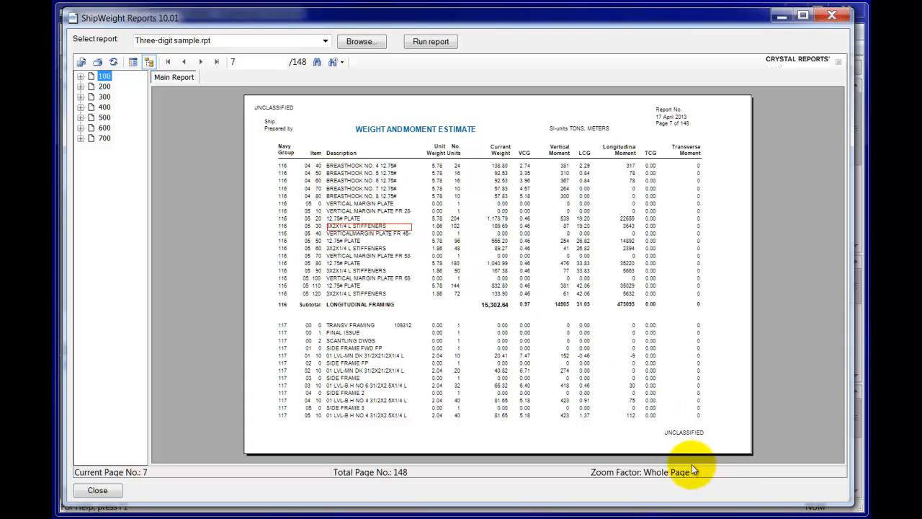
left_click(342, 188)
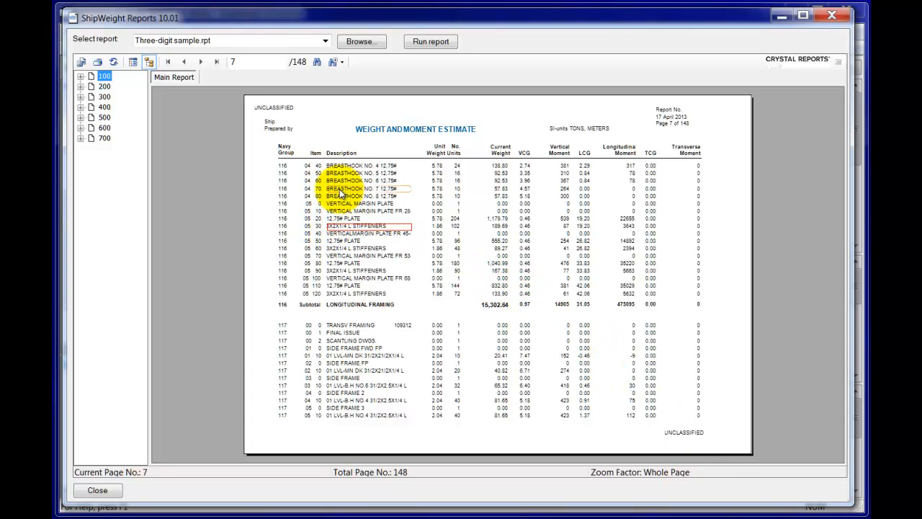
left_click(343, 174)
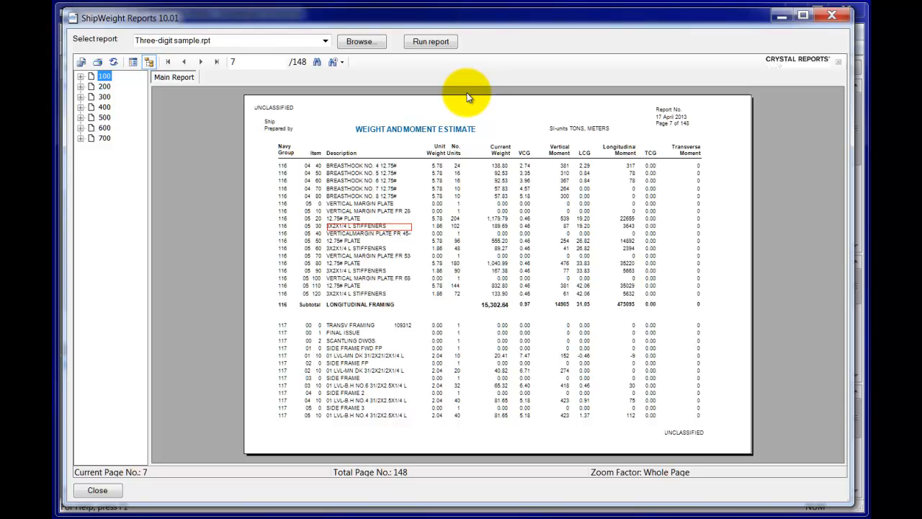
left_click(408, 129)
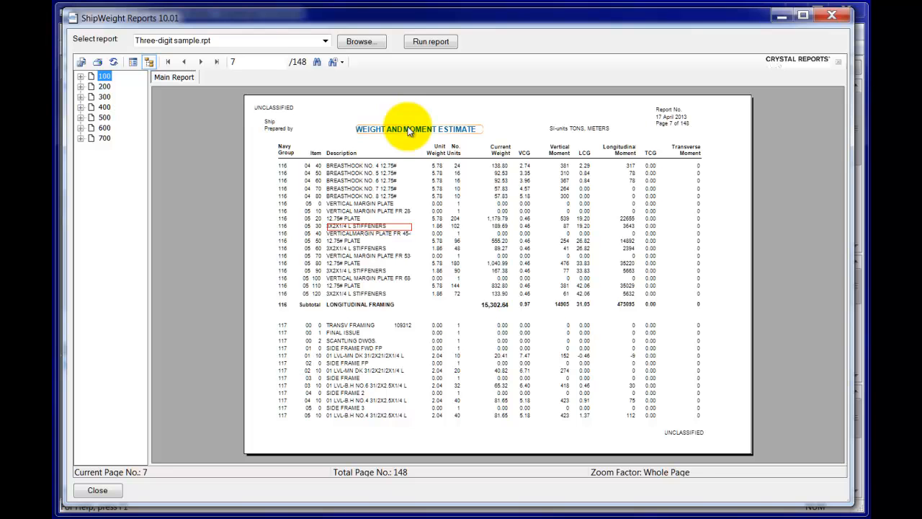
Close the report viewer and list all items of the project
left_click(99, 492)
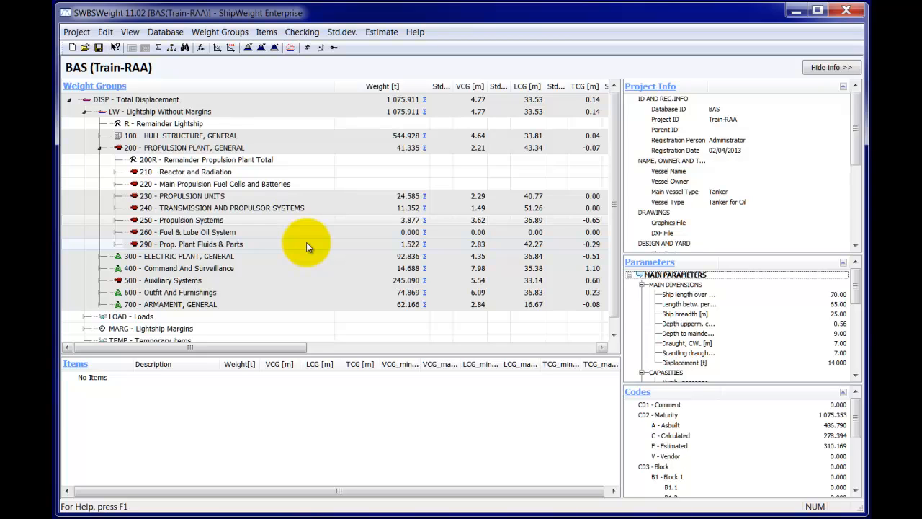
left_click(266, 32)
mouse_move(285, 49)
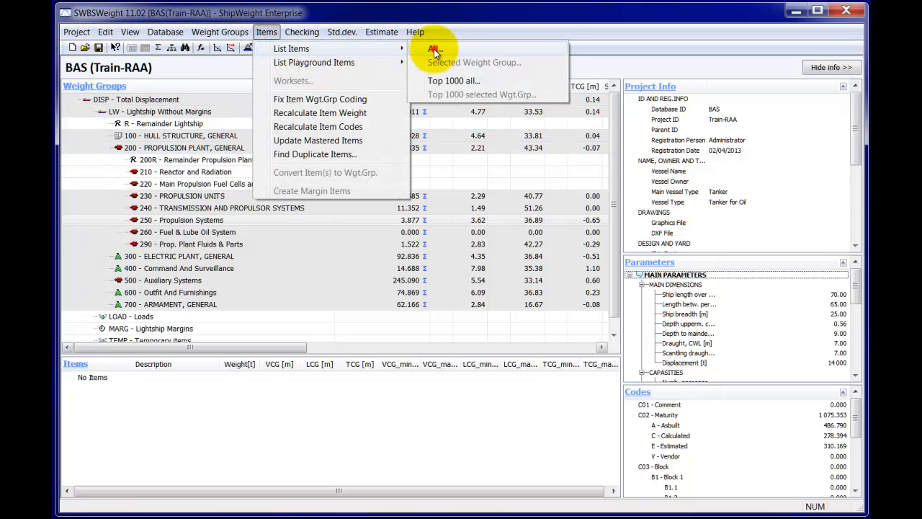
left_click(434, 49)
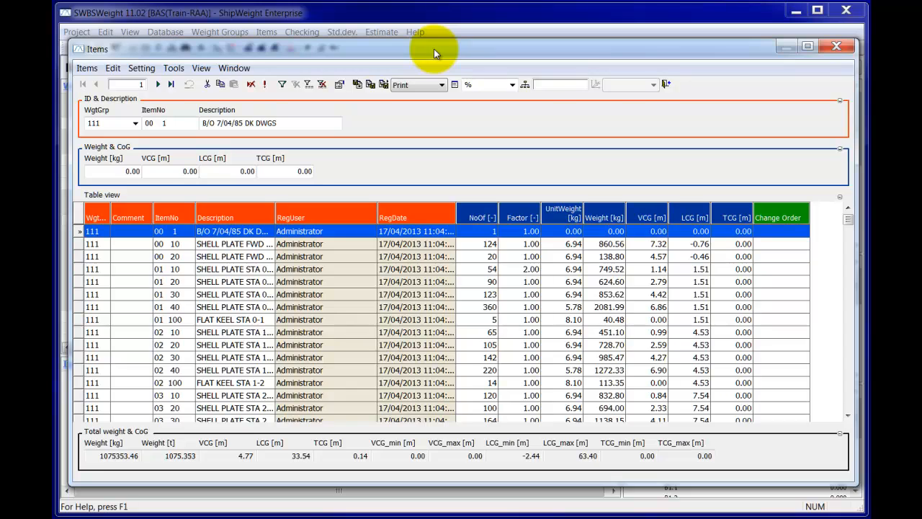
Enlarge the item list with the Standard setting applied, and select item 65 20 (UPPER CHINE-BELOW) in weight group 117
left_click_drag(434, 49, 427, 18)
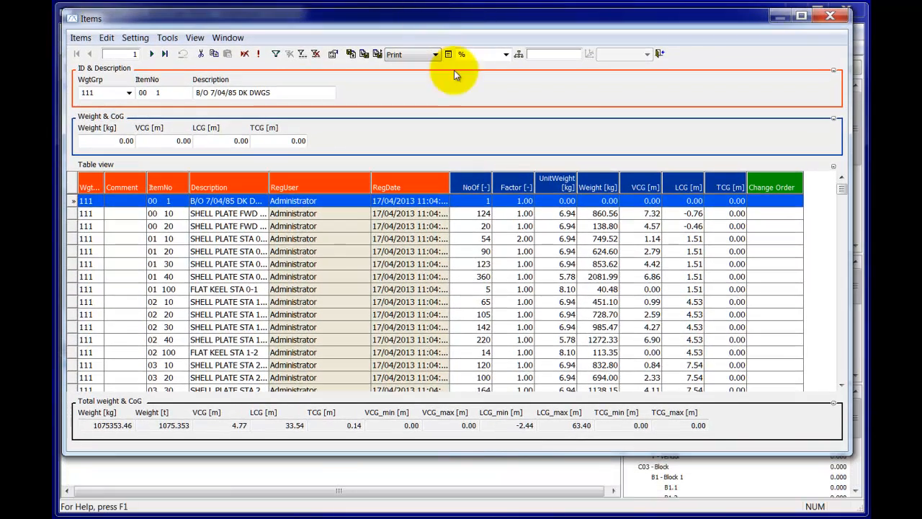
left_click_drag(544, 452, 555, 476)
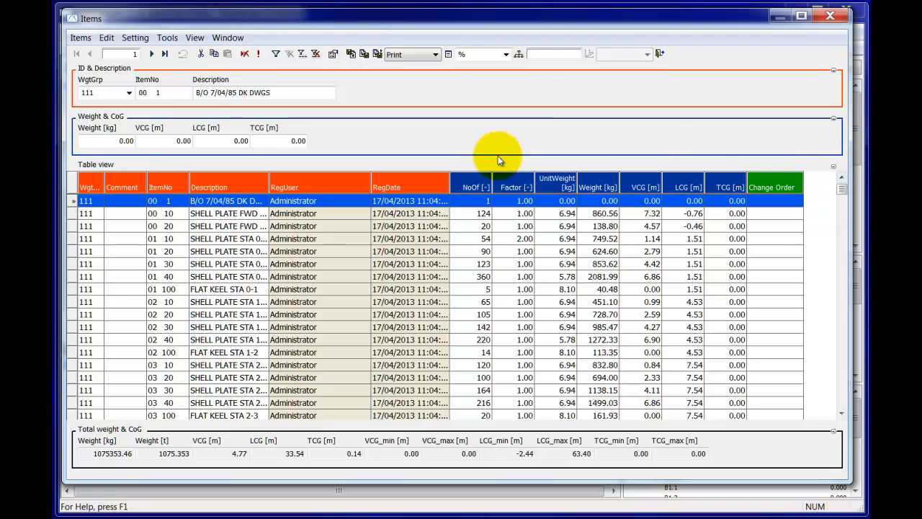
left_click(435, 54)
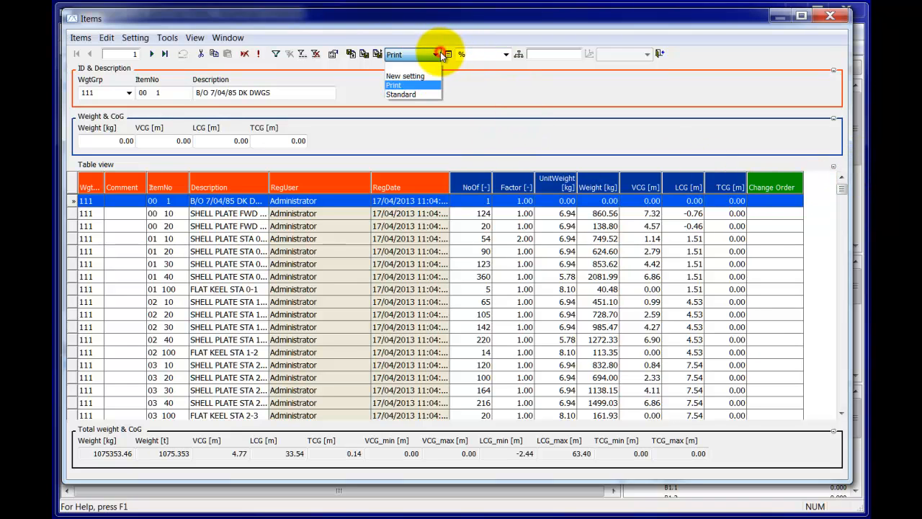
left_click(410, 94)
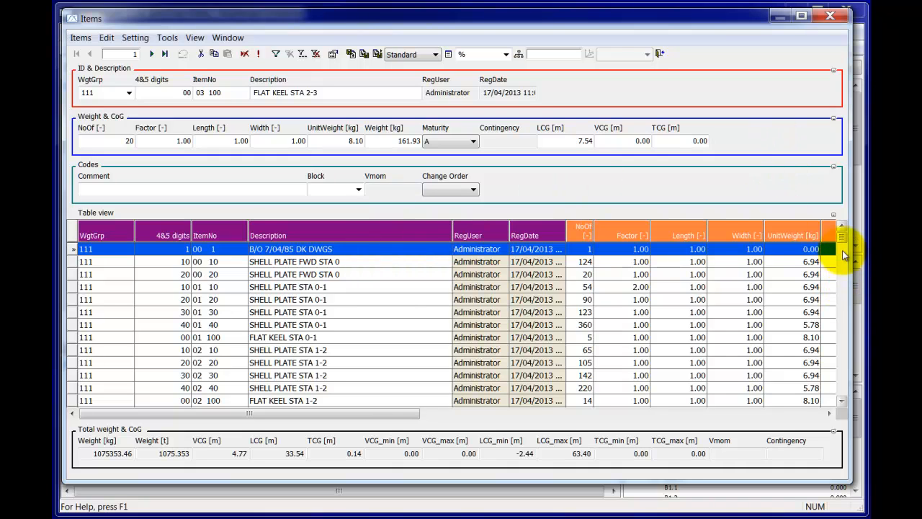
left_click_drag(840, 243, 843, 255)
left_click(173, 300)
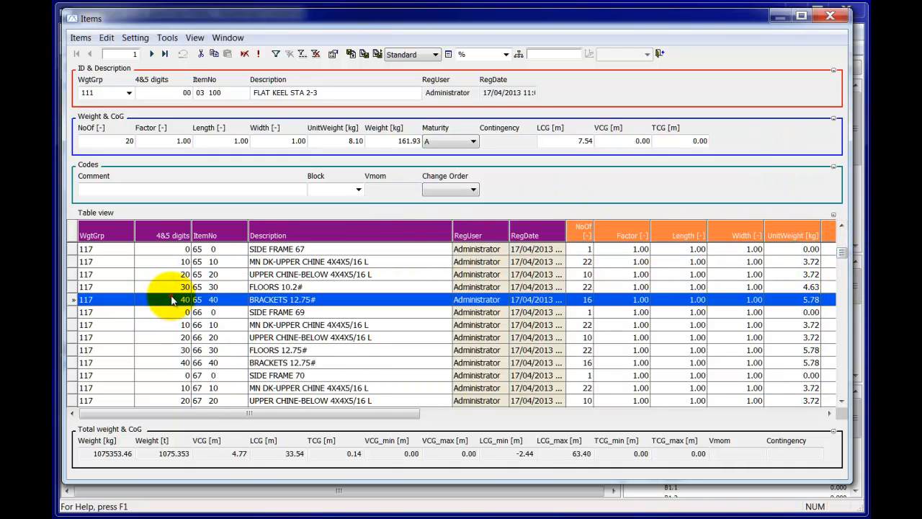
left_click(159, 273)
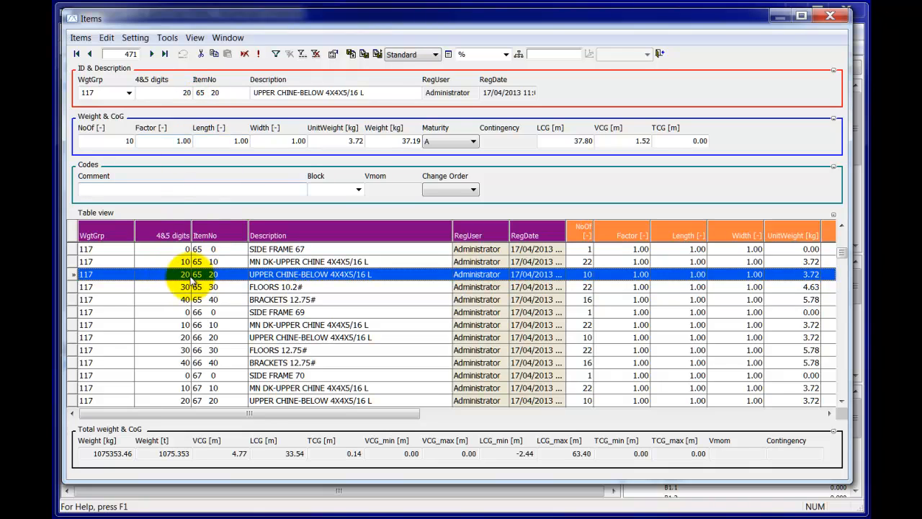
Look up code type C07, 4&5 digits, in the project's code definitions and close them
left_click(195, 37)
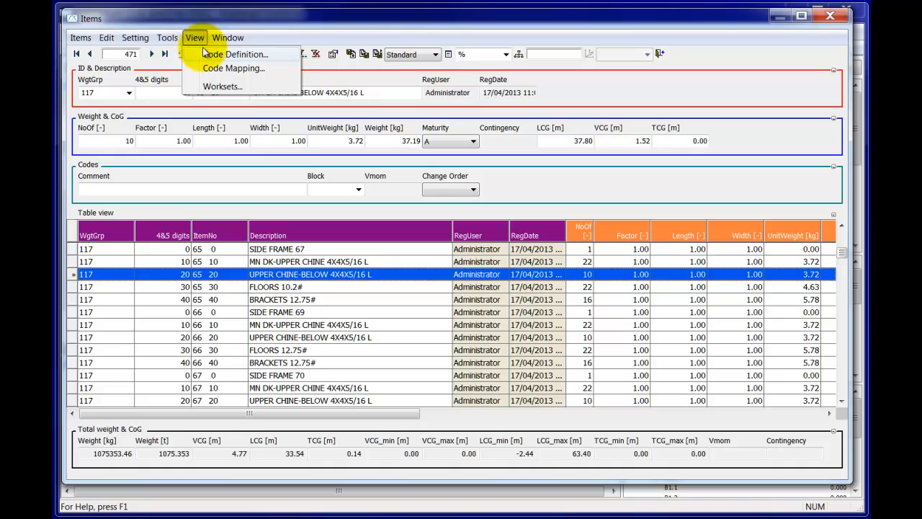
left_click(220, 55)
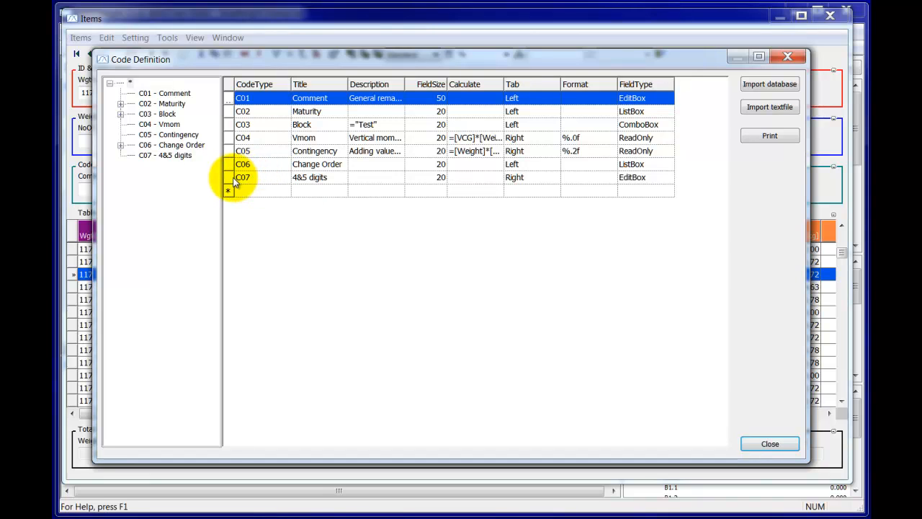
left_click(230, 177)
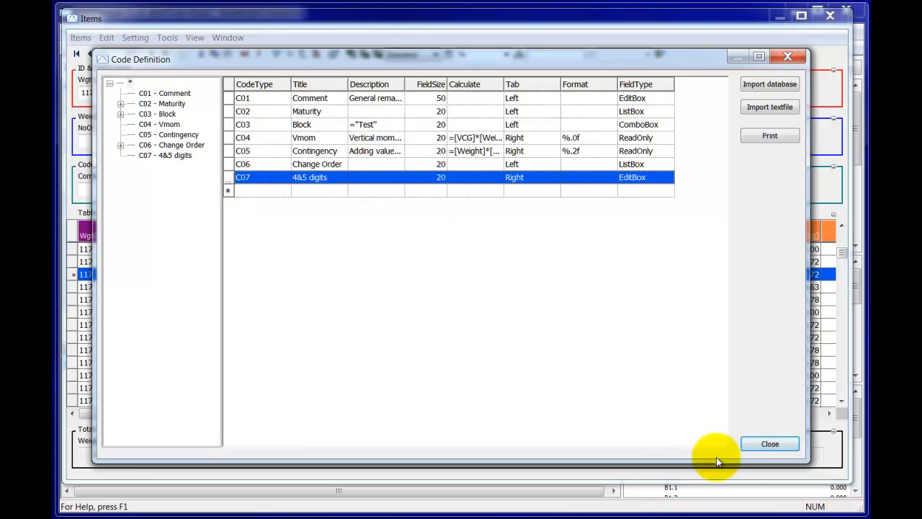
left_click(768, 446)
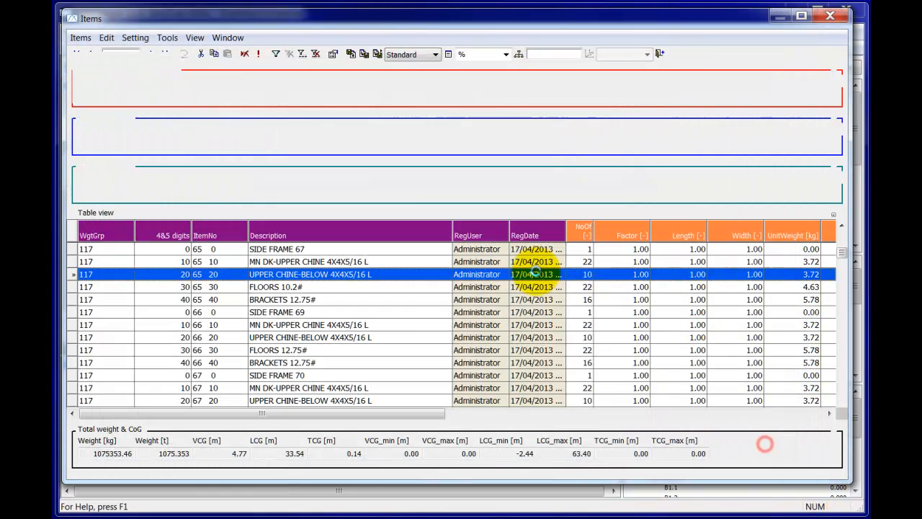
Open the Maturity value of weight group 117 item 66 20 for editing and leave it at A - Asbuilt
left_click(167, 288)
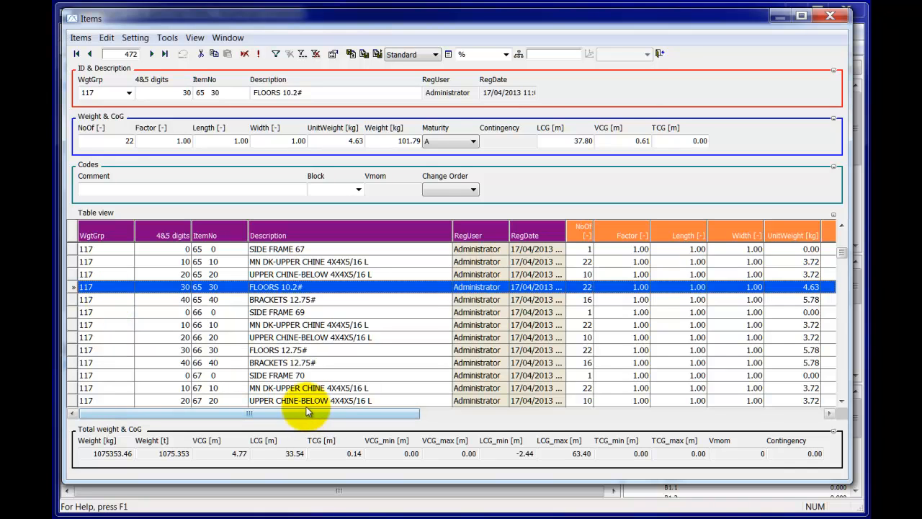
left_click_drag(302, 412, 703, 446)
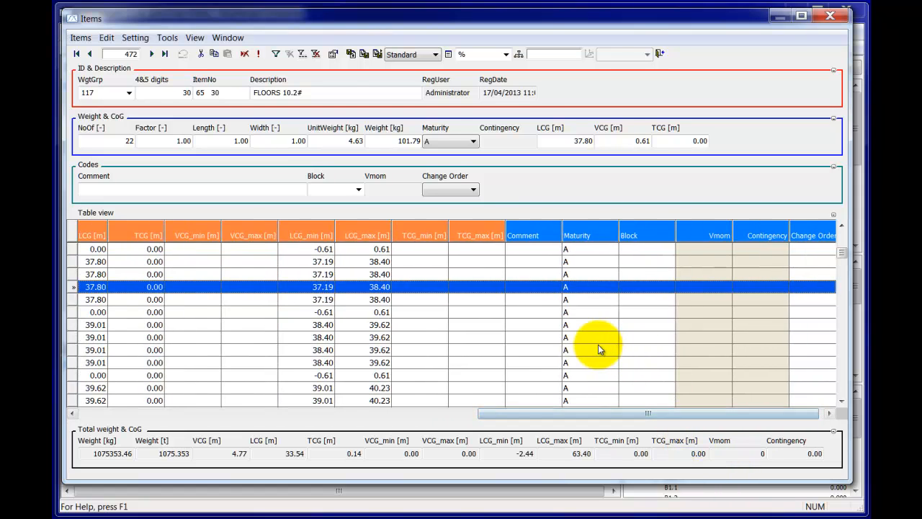
left_click(595, 337)
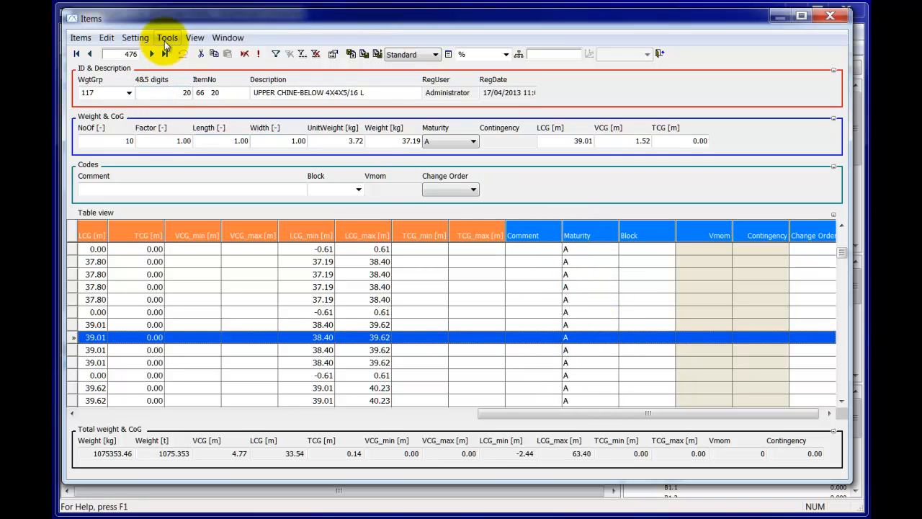
left_click(609, 338)
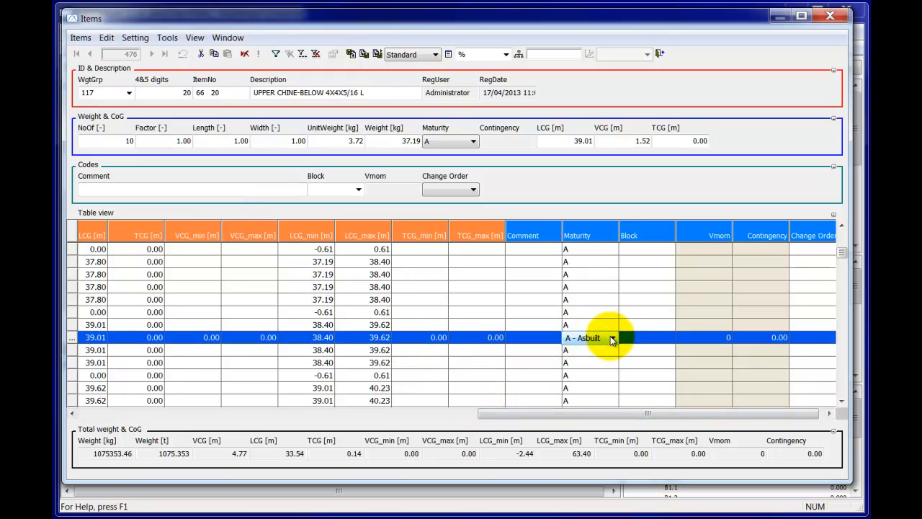
left_click(422, 339)
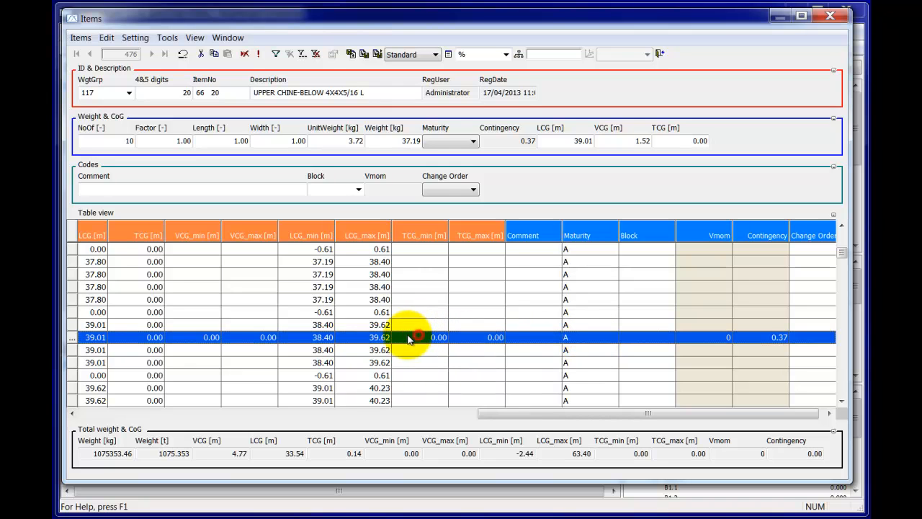
left_click(300, 304)
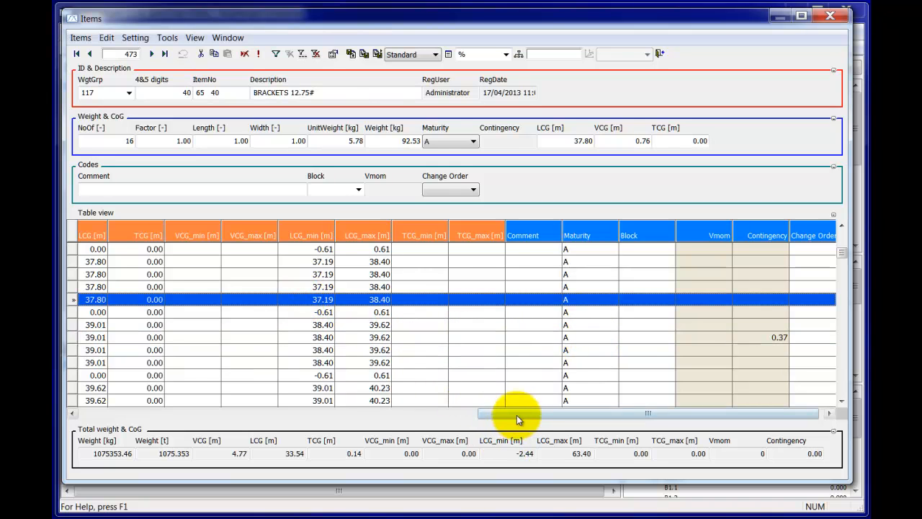
left_click_drag(519, 413, 128, 412)
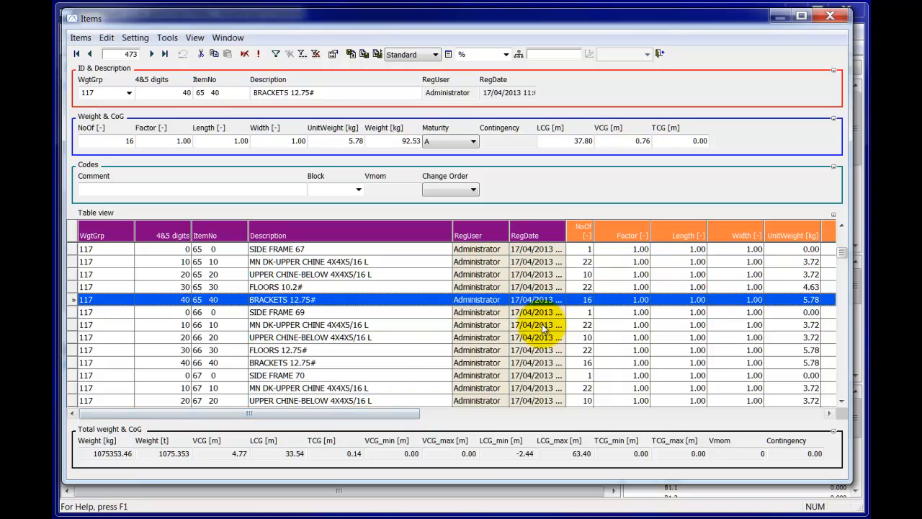
Close the item list and open the Crystal Reports viewer in an enlarged window
left_click(659, 54)
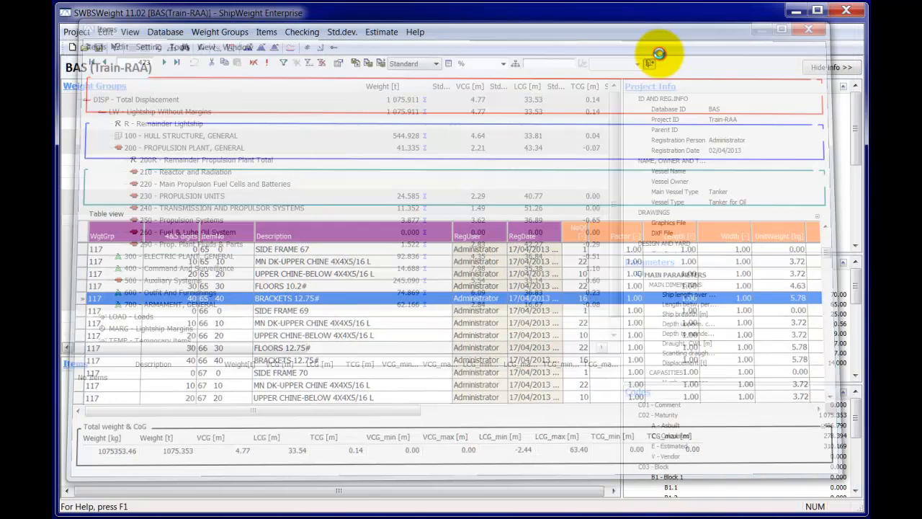
left_click(77, 32)
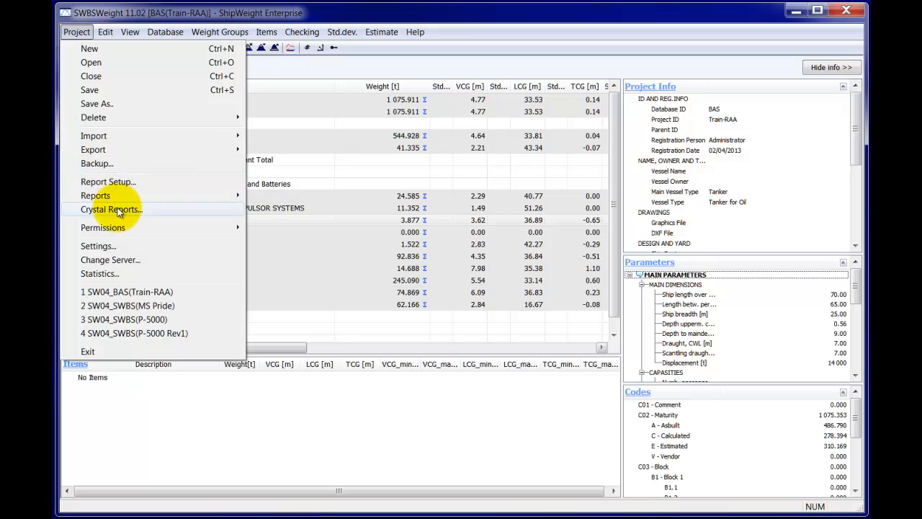
left_click(115, 209)
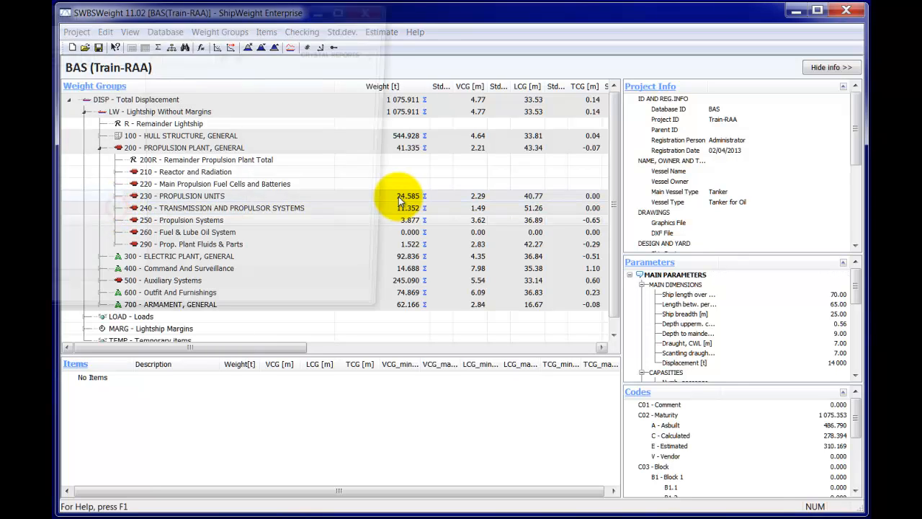
left_click_drag(269, 18, 362, 28)
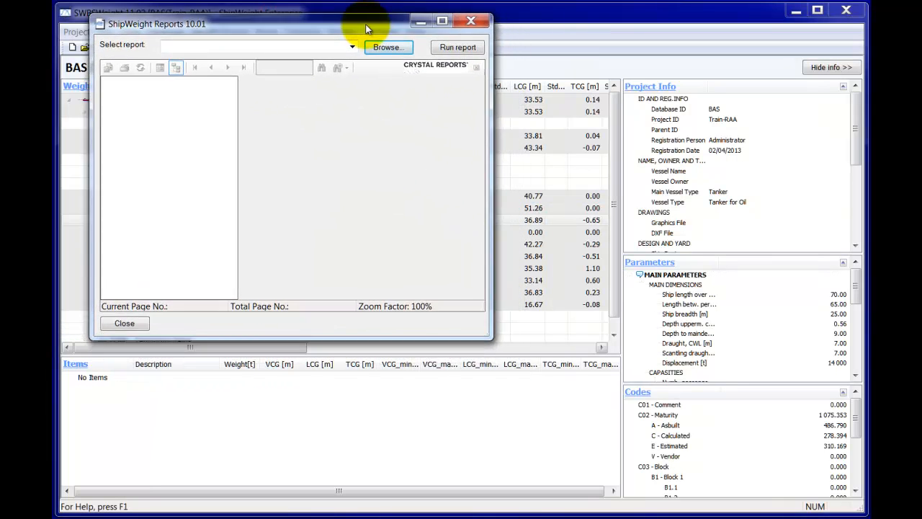
left_click_drag(486, 334, 798, 489)
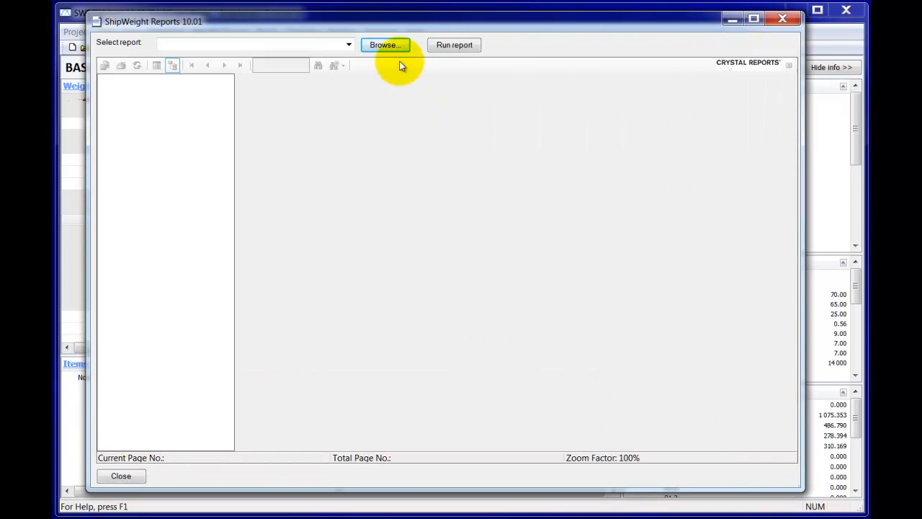
Load the report file SAWE RP12 Std.rpt from the training folder SAWE RP Reports, sorting the files by date modified
left_click(383, 44)
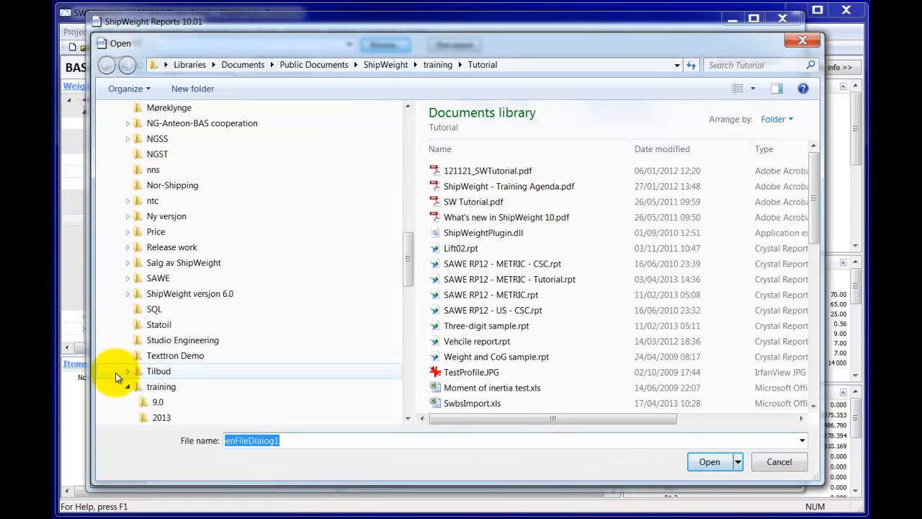
left_click(127, 388)
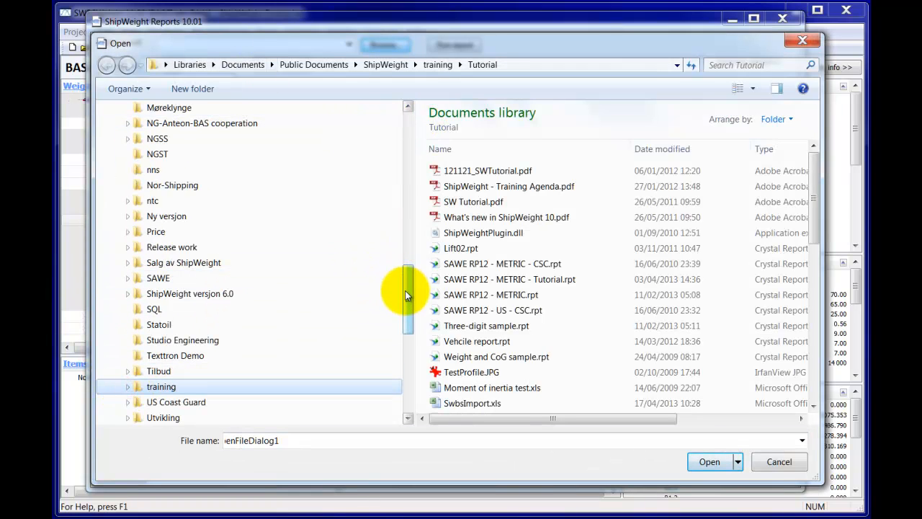
scroll(405, 288, "up", 2)
left_click_drag(404, 290, 393, 316)
left_click(128, 309)
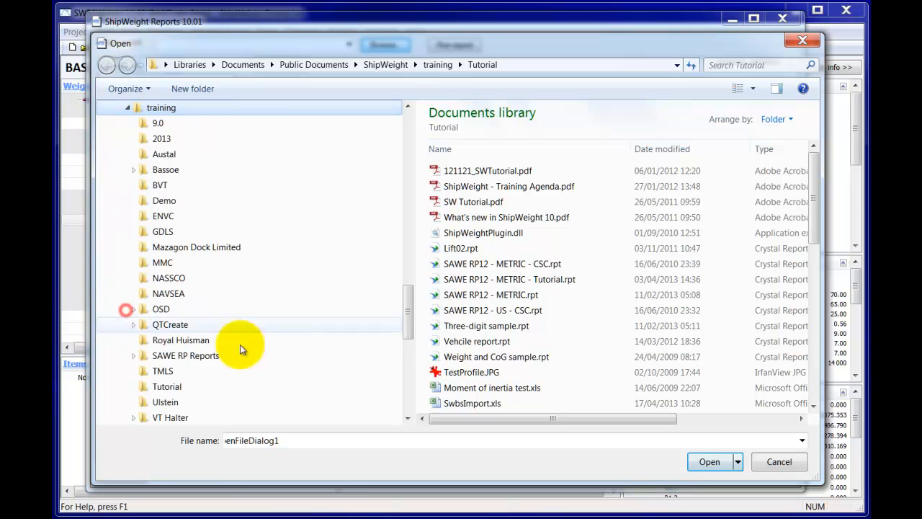
left_click(189, 357)
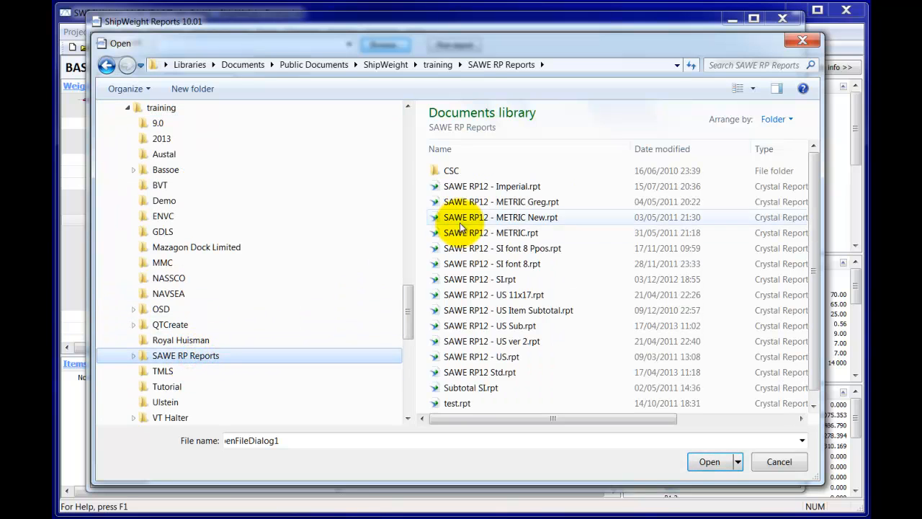
left_click(684, 150)
left_click(481, 185)
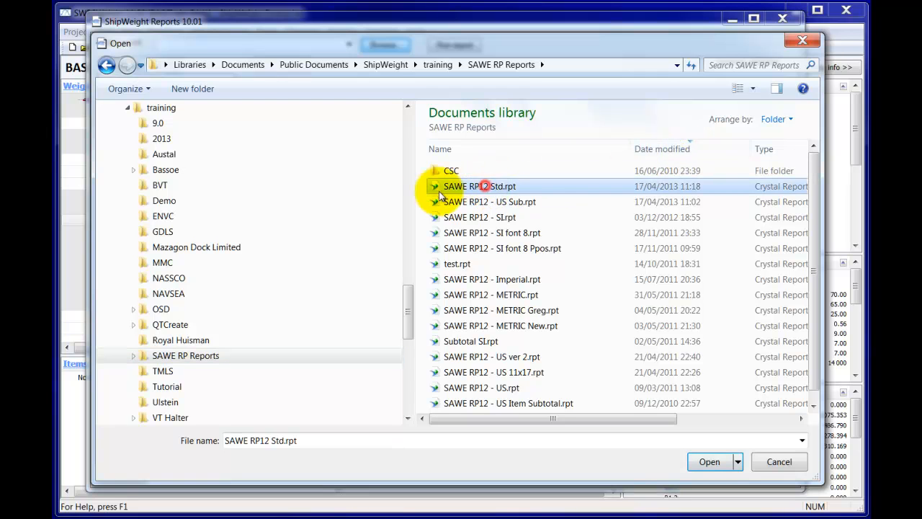
left_click(709, 461)
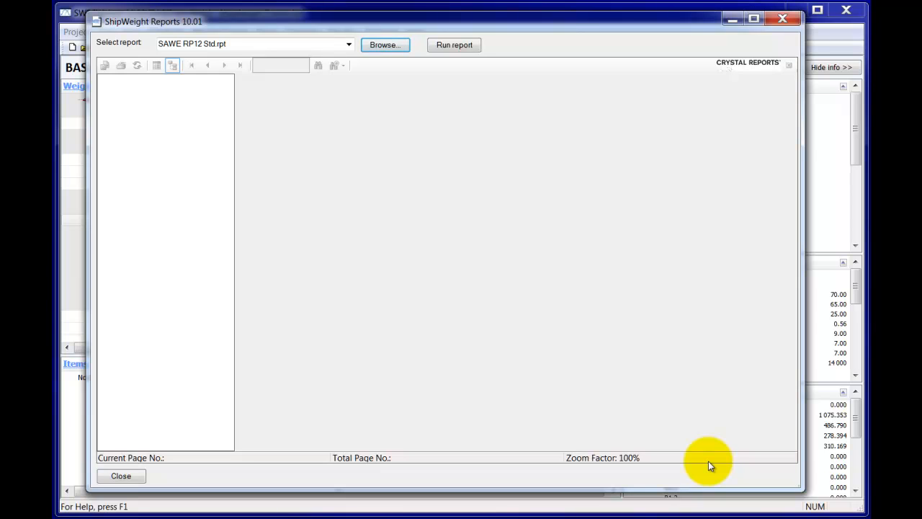
Run the SAWE RP12 Std.rpt report and enlarge its parameter entry dialog
left_click(237, 44)
left_click(235, 45)
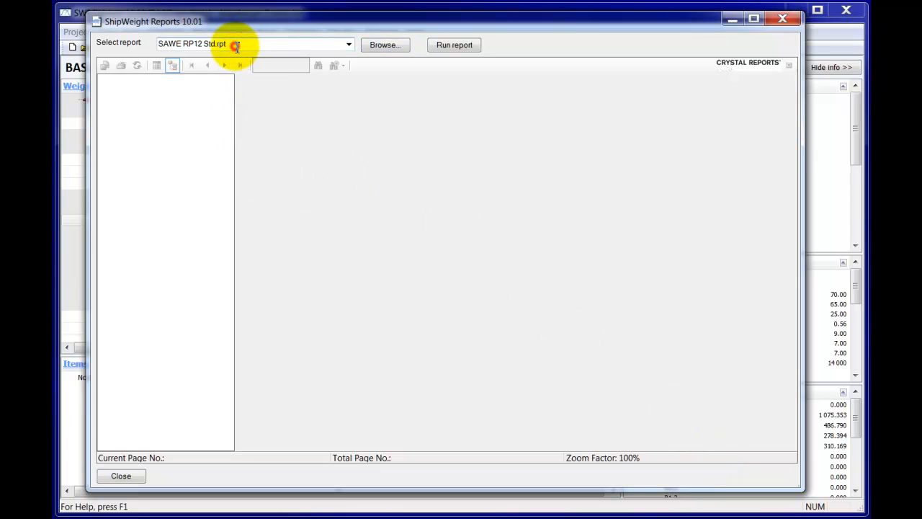
left_click(457, 45)
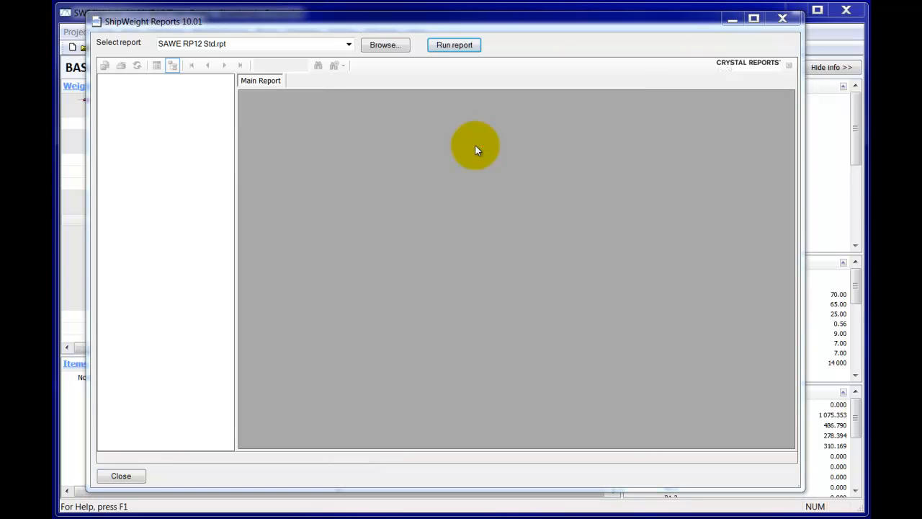
left_click_drag(439, 88, 392, 32)
left_click_drag(597, 367, 680, 473)
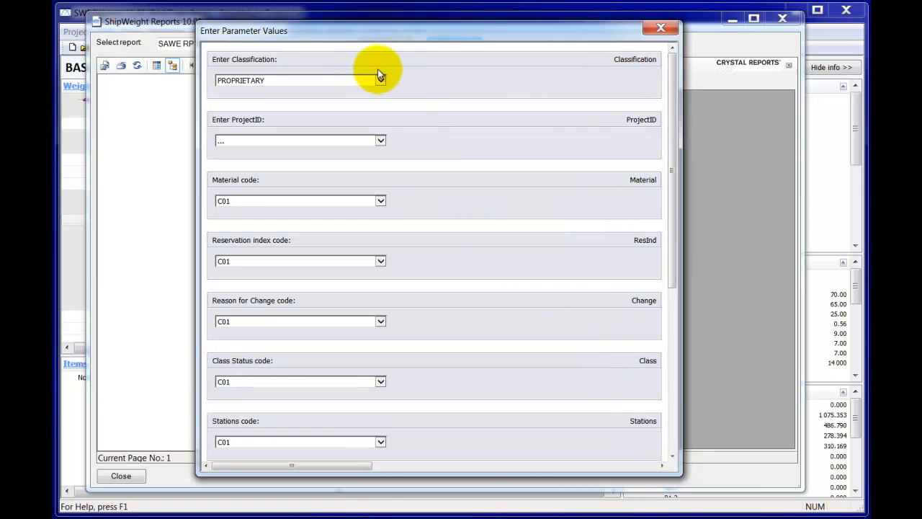
Set the report's classification to UNCLASSIFIED and its project ID to Train-RAA
left_click(380, 80)
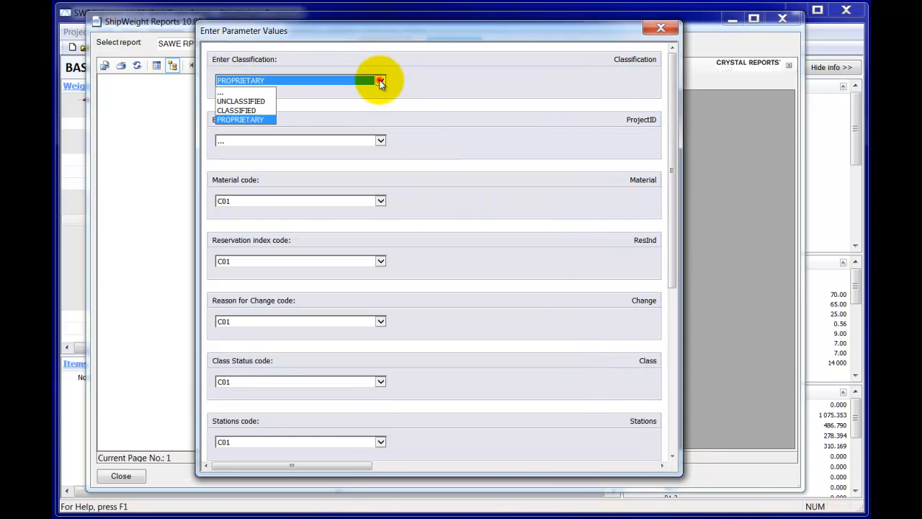
left_click(261, 102)
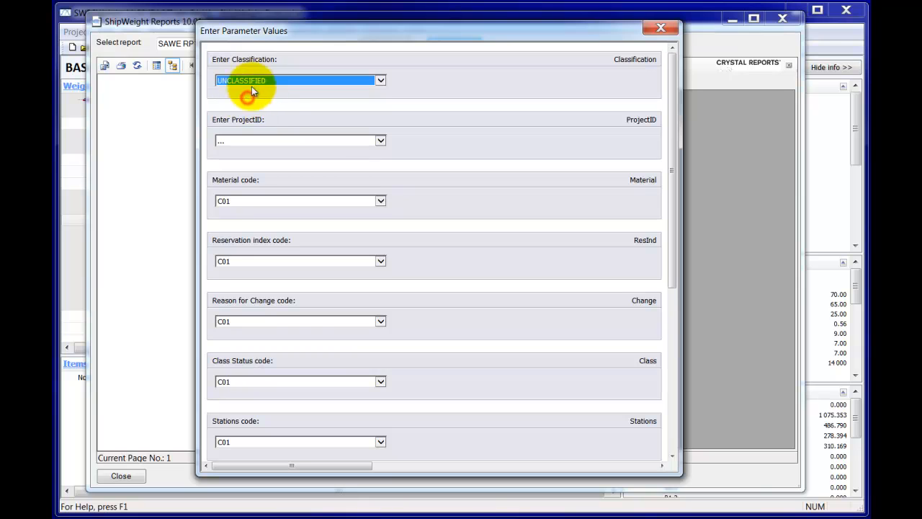
left_click(325, 142)
left_click(237, 159)
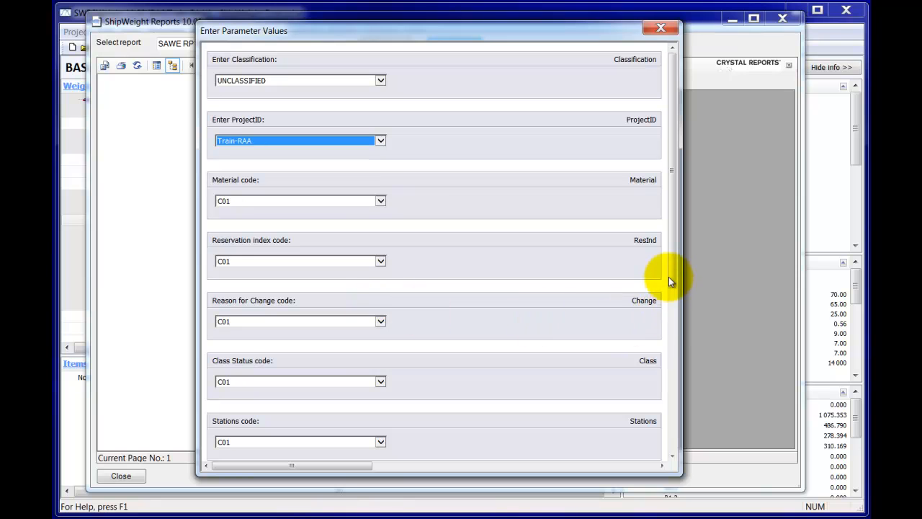
left_click_drag(672, 271, 713, 407)
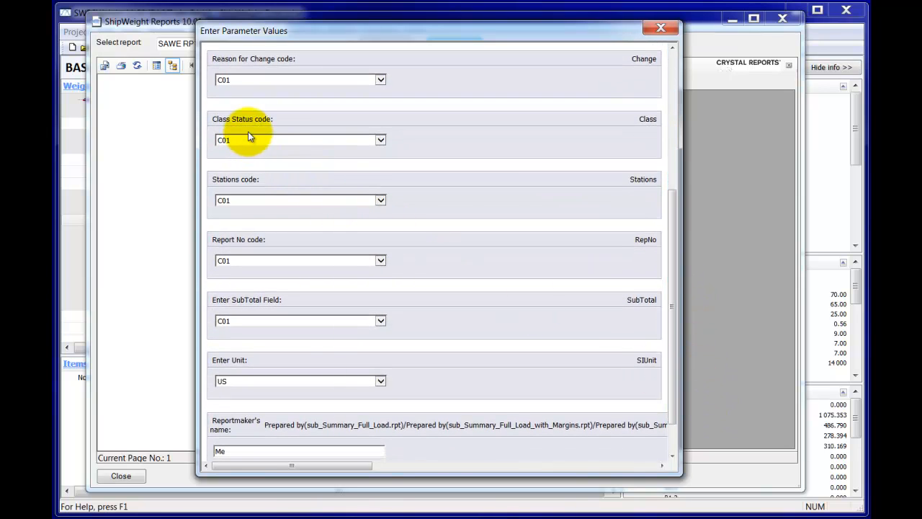
Set the report's Class Status code to C02 and its SubTotal field to C07
left_click(381, 140)
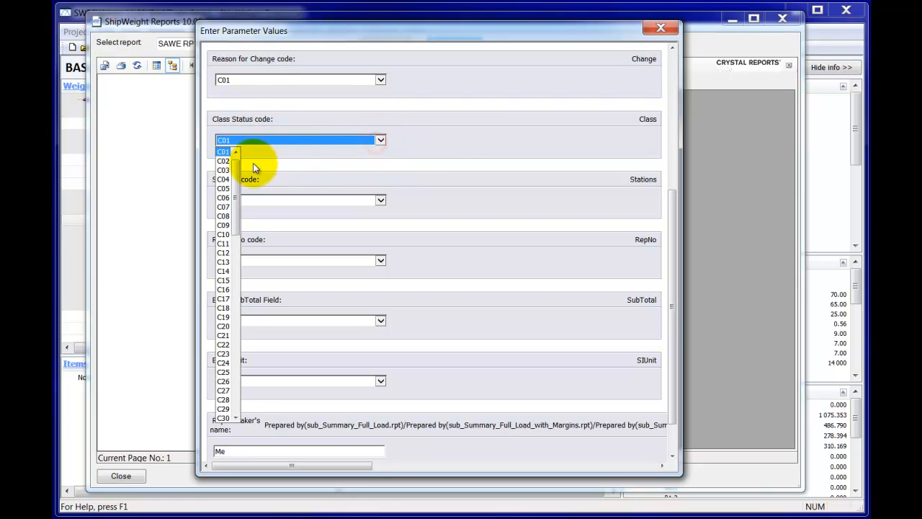
left_click(225, 161)
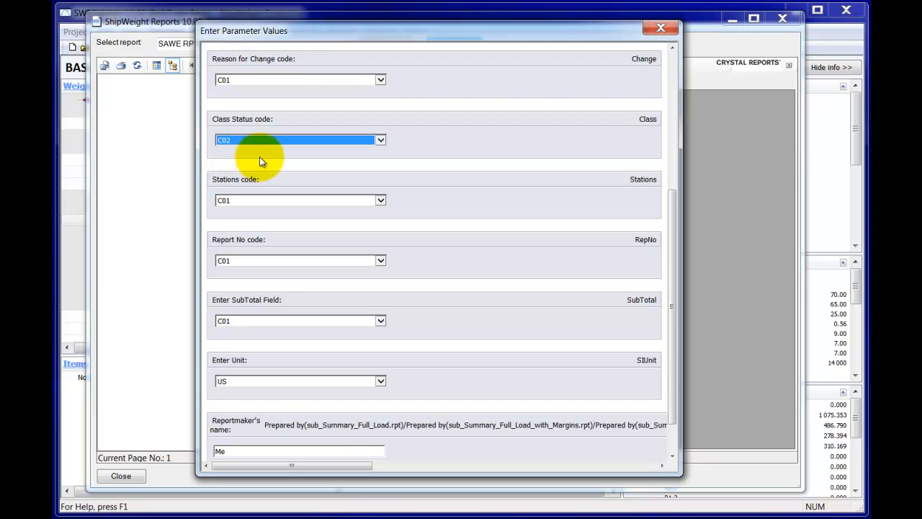
left_click(259, 156)
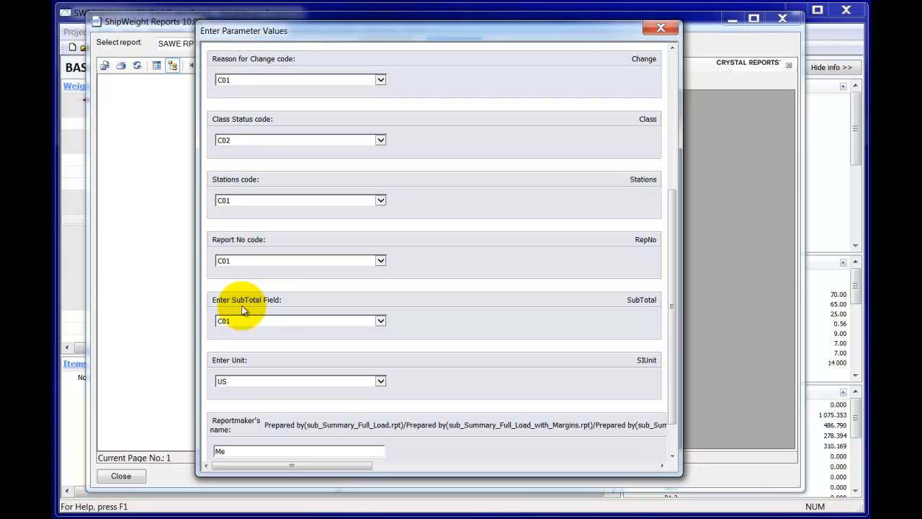
left_click(381, 320)
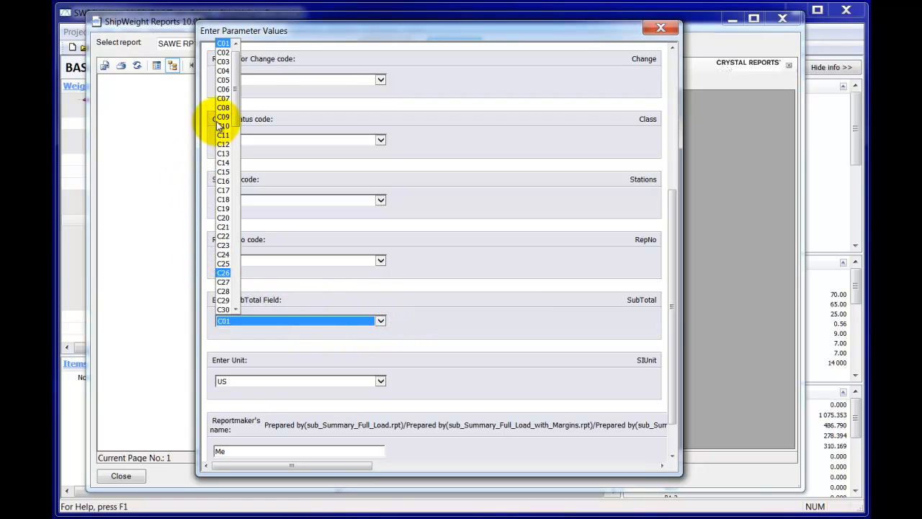
left_click(219, 99)
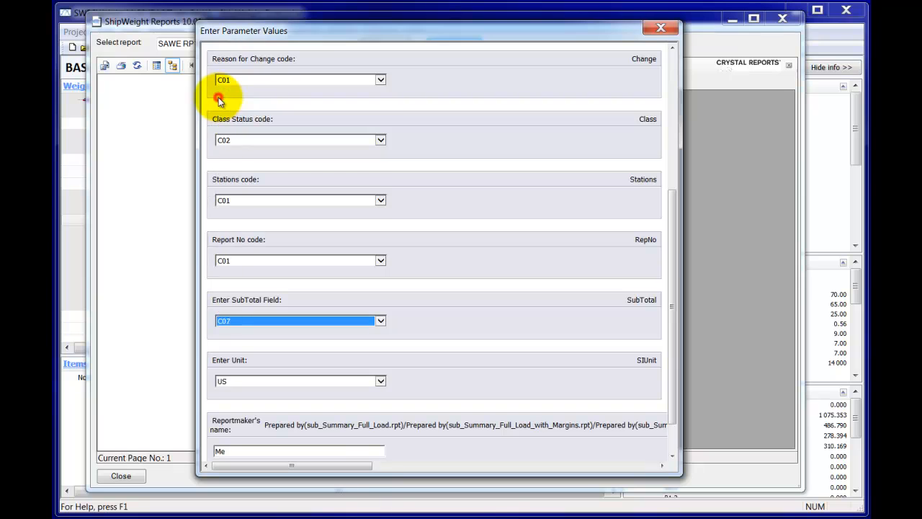
left_click(321, 300)
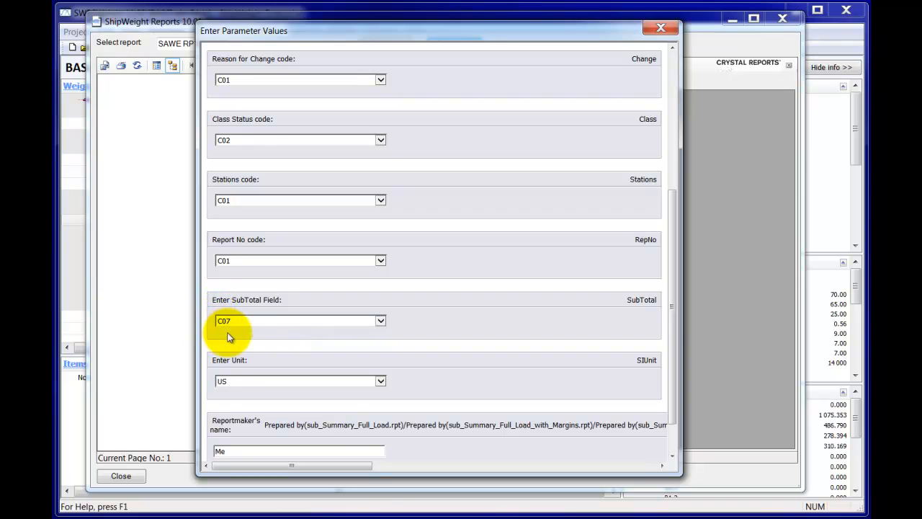
Enter the reportmaker's full name and confirm the parameter values to generate the report
left_click(672, 455)
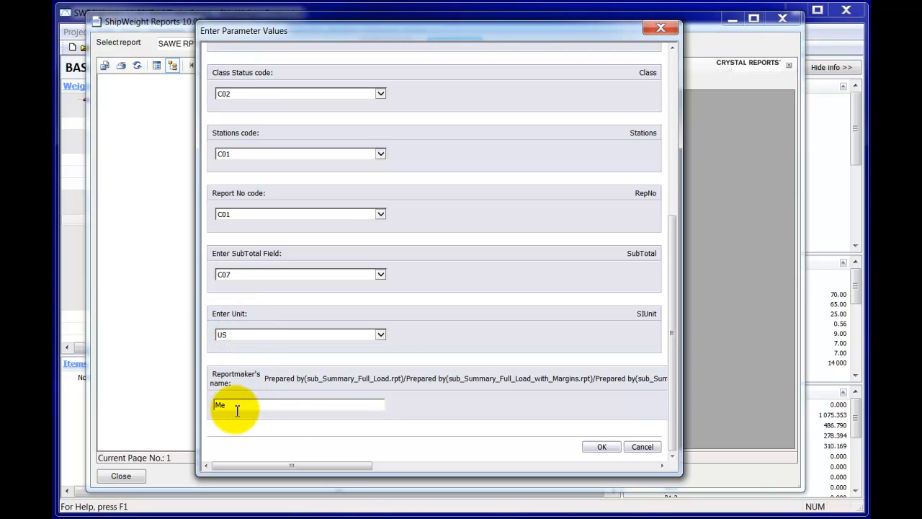
left_click_drag(238, 407, 194, 412)
type("Runar Aasen")
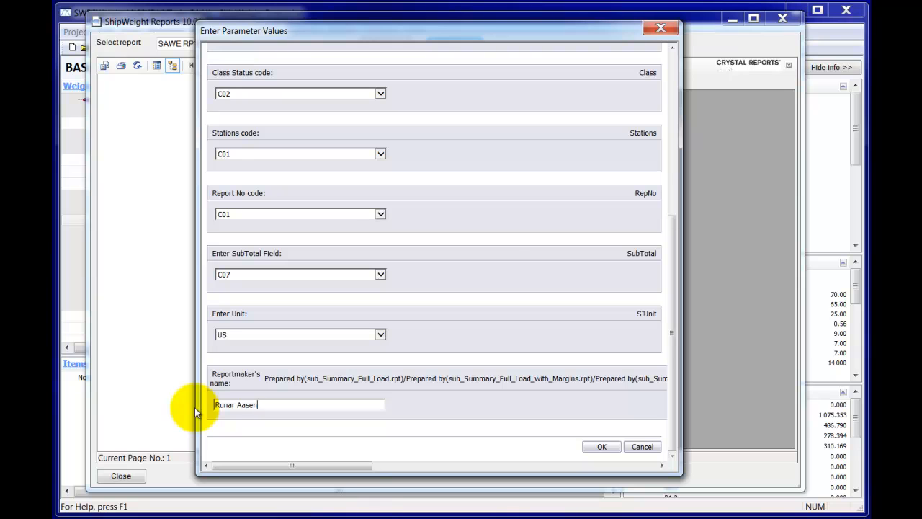
left_click(606, 447)
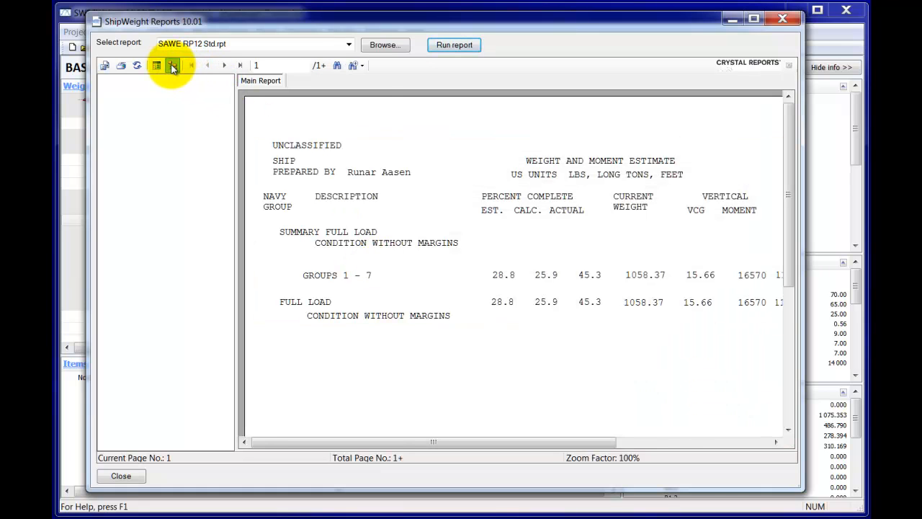
Hide the group tree and review all columns of the full load summary on the report's first page
left_click(173, 67)
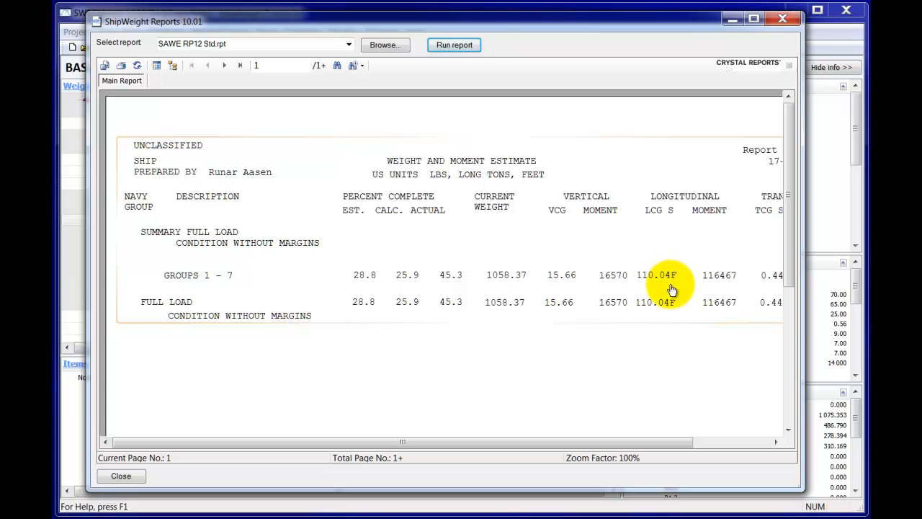
left_click_drag(617, 442, 675, 442)
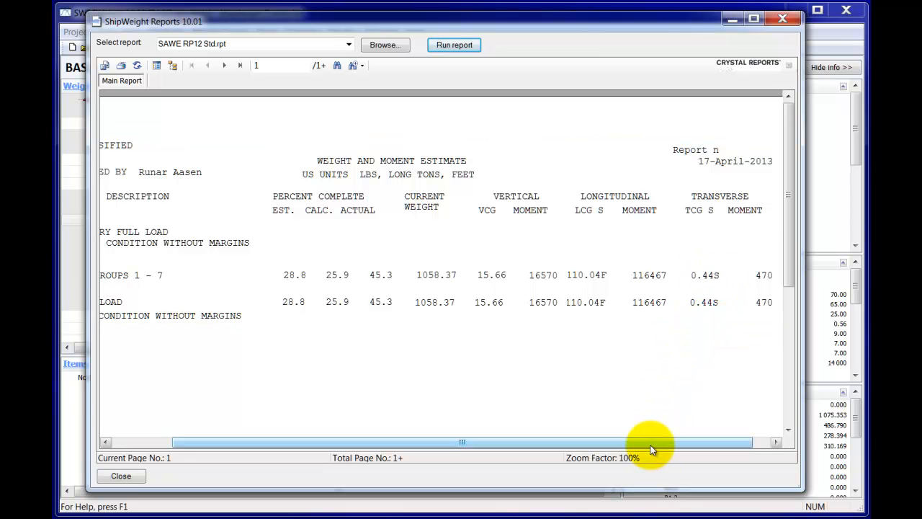
left_click_drag(650, 449, 523, 450)
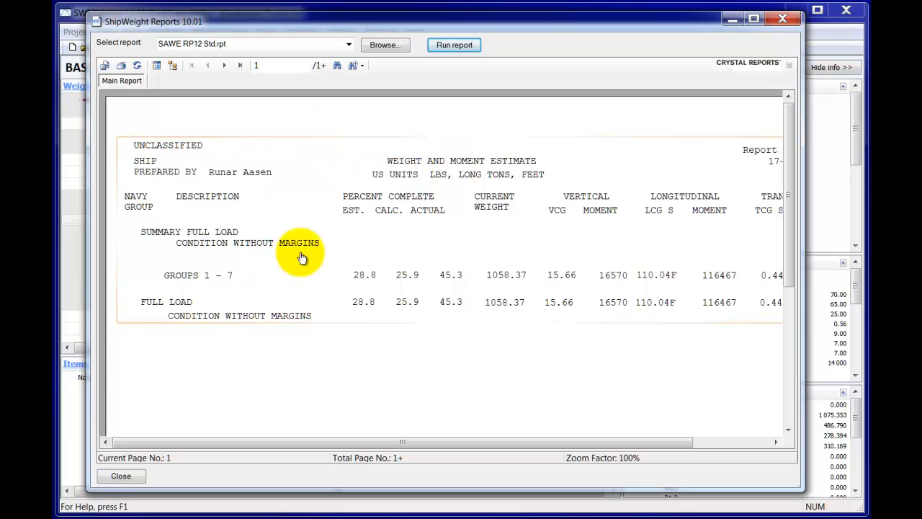
Go to report page 6 for the groups 1 - 7 summary, and to page 47 for line items
left_click(273, 67)
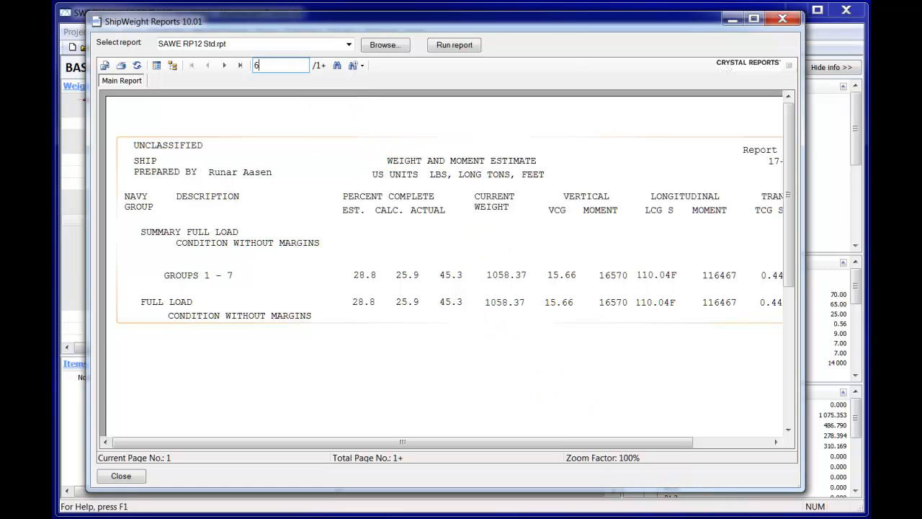
key("Return")
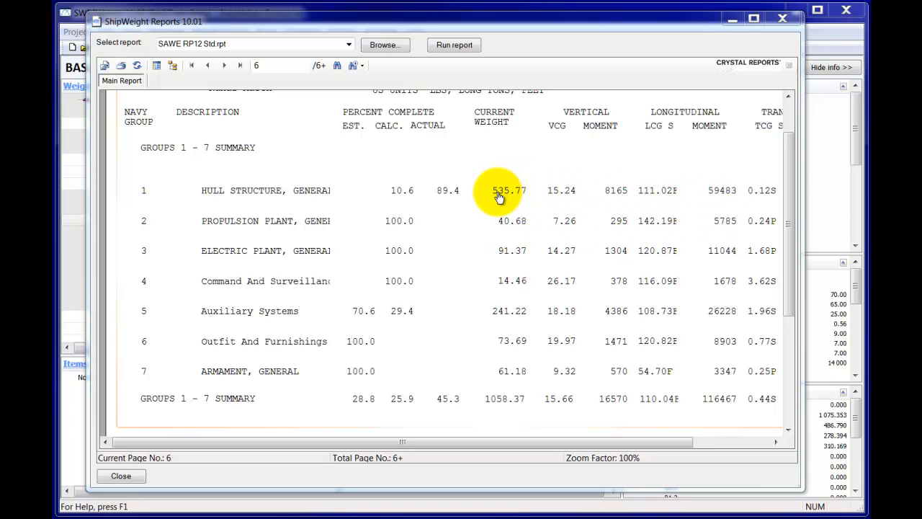
double_click(281, 65)
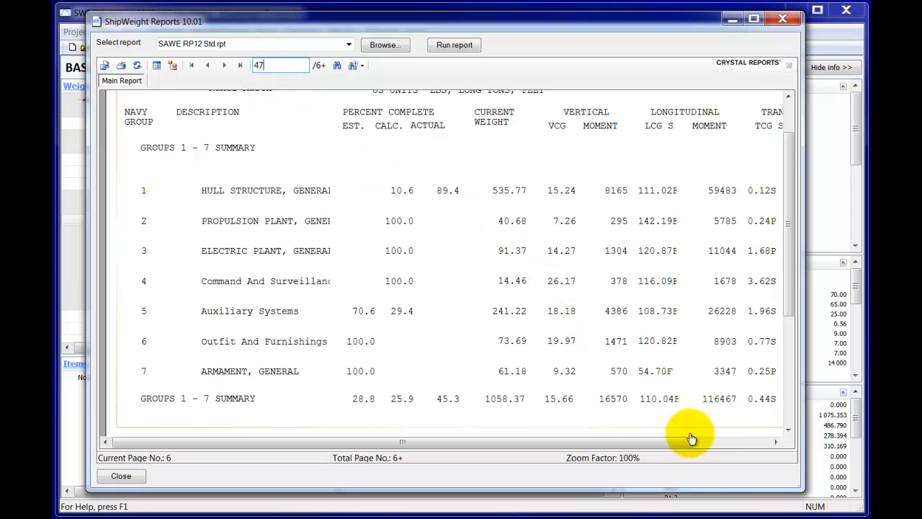
key("Return")
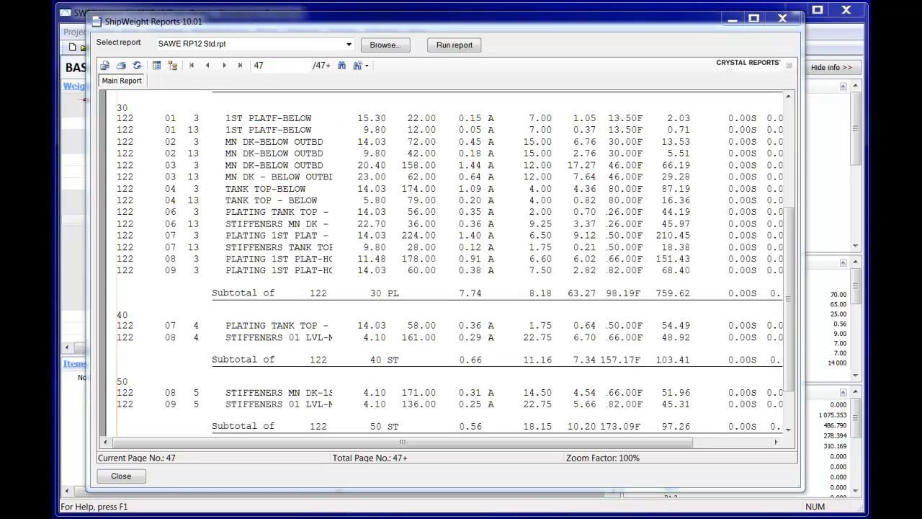
Examine the group 122 line items and their subtotals on page 47, from the page header to the last subtotal
left_click(591, 277)
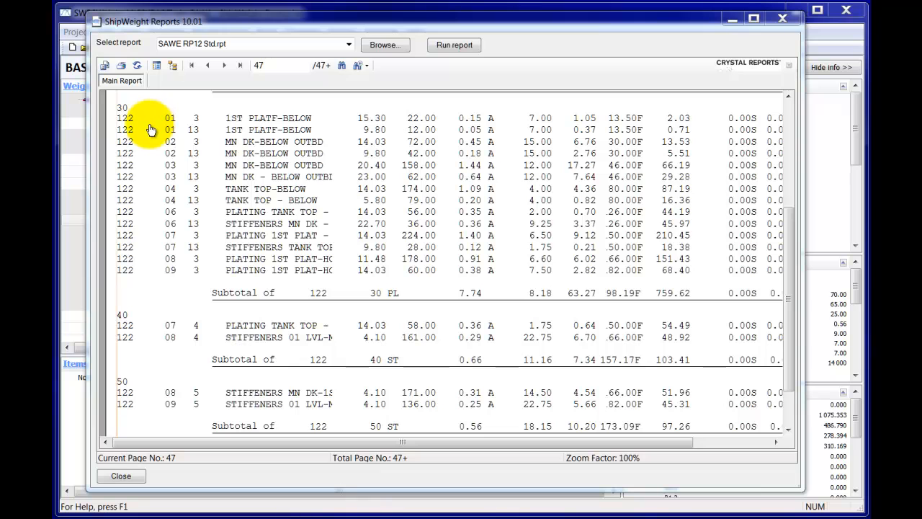
scroll(785, 322, "up", 5)
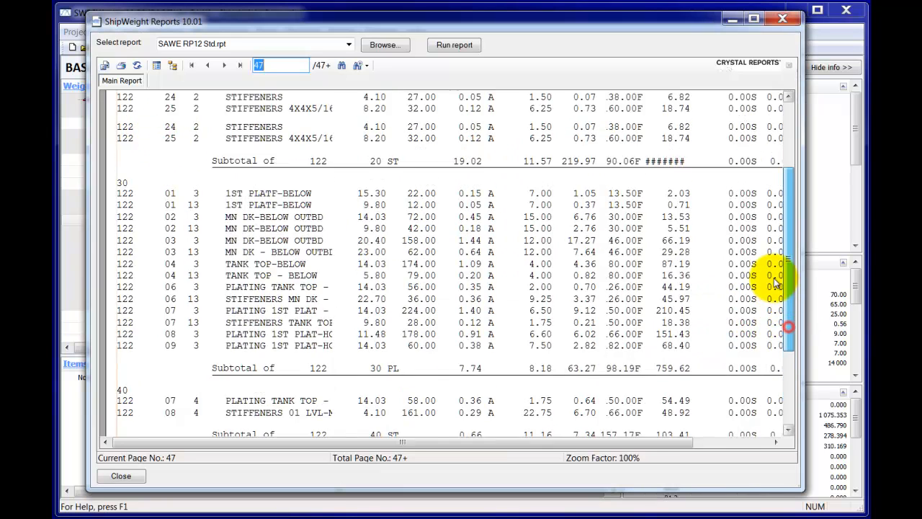
scroll(767, 245, "up", 2)
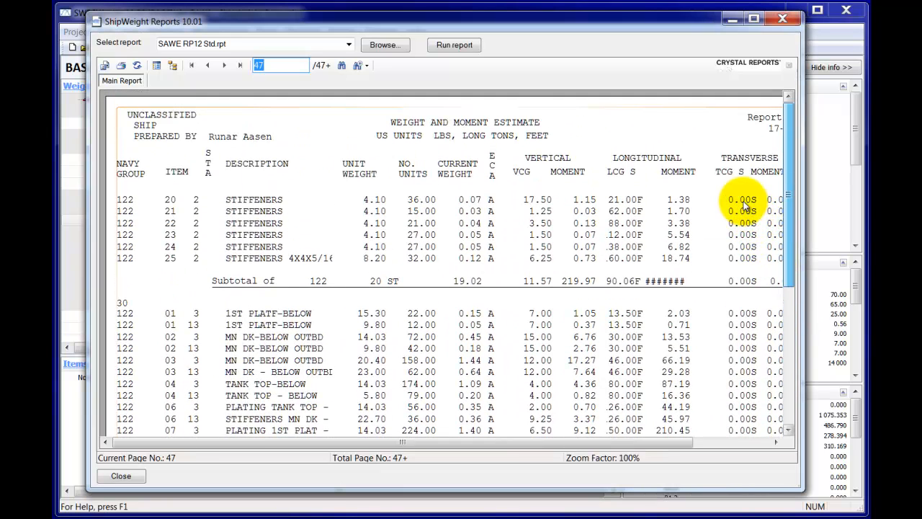
scroll(756, 238, "down", 4)
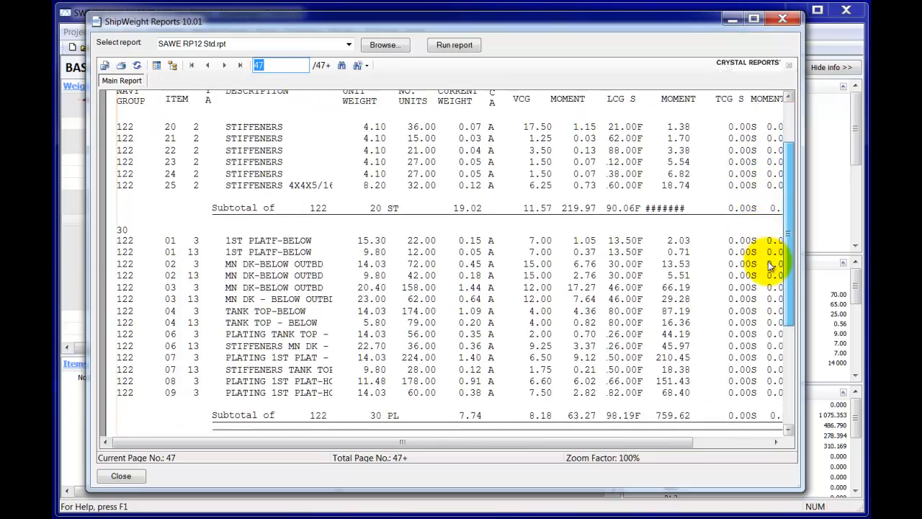
scroll(769, 276, "down", 3)
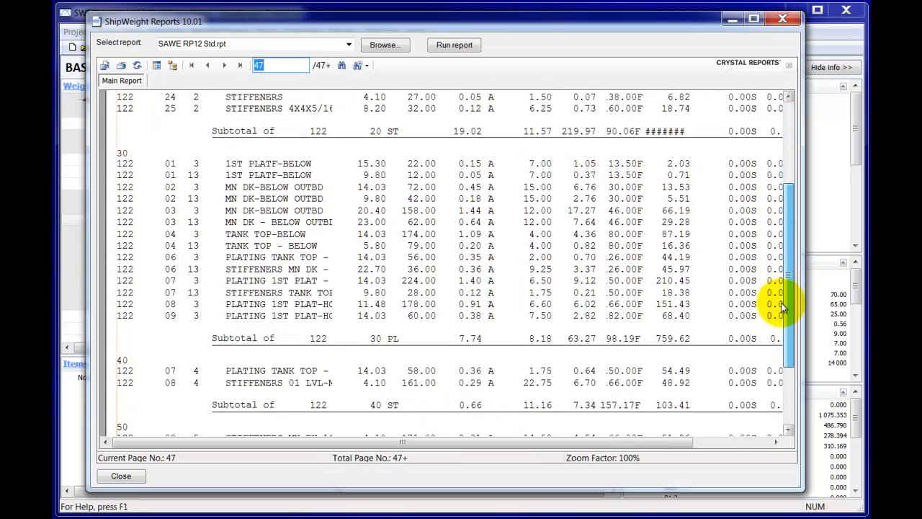
scroll(786, 310, "down", 1)
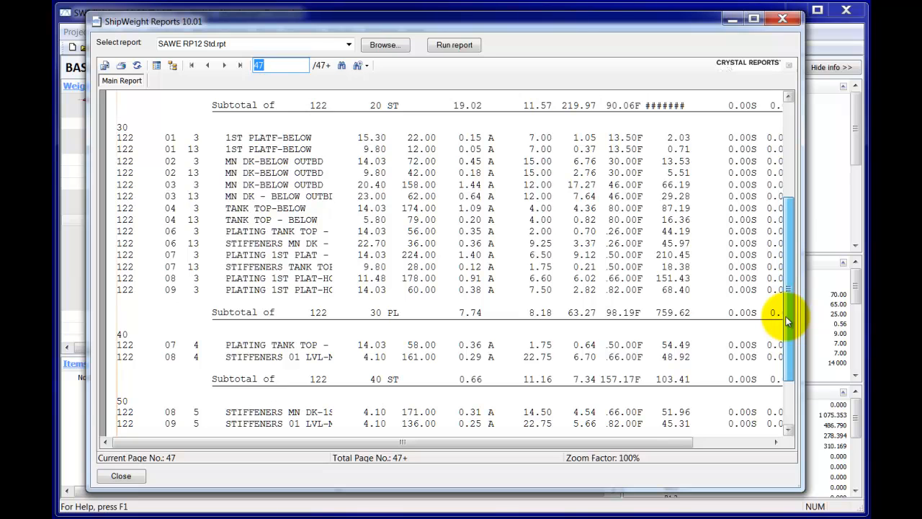
scroll(787, 321, "down", 1)
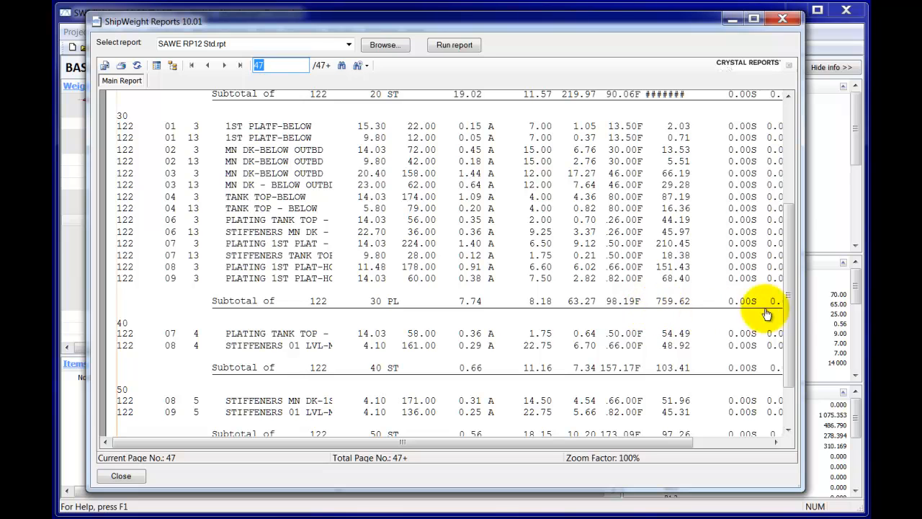
left_click_drag(789, 304, 795, 314)
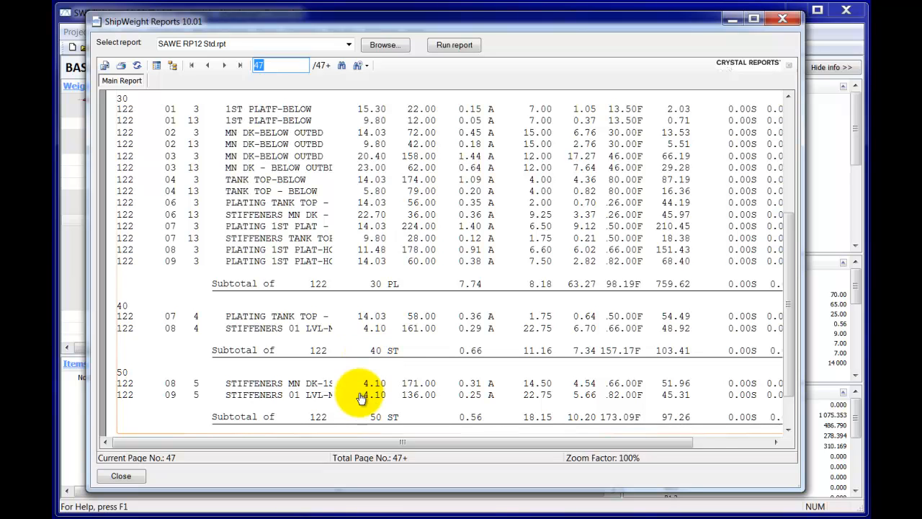
Open the sub_Line_Items.rpt subreport with its group tree displayed and go to subgroup 30 of weight group 533
double_click(288, 231)
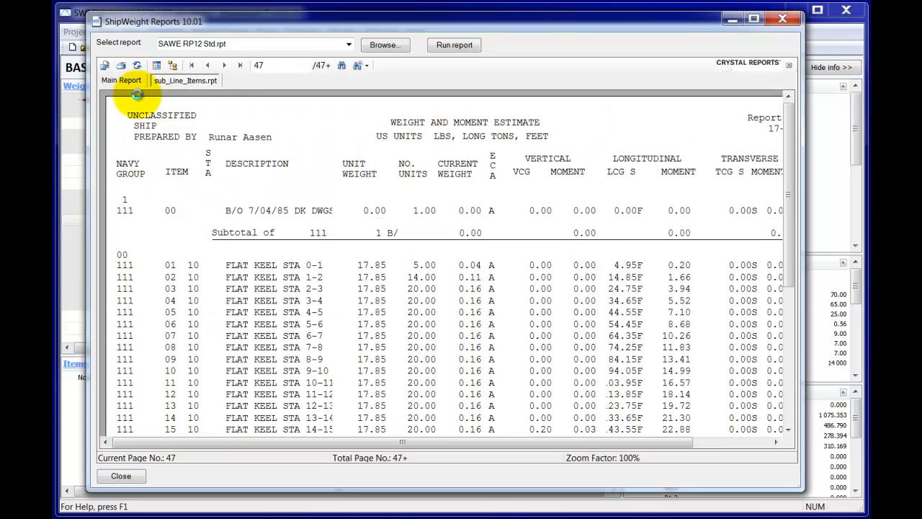
left_click(170, 68)
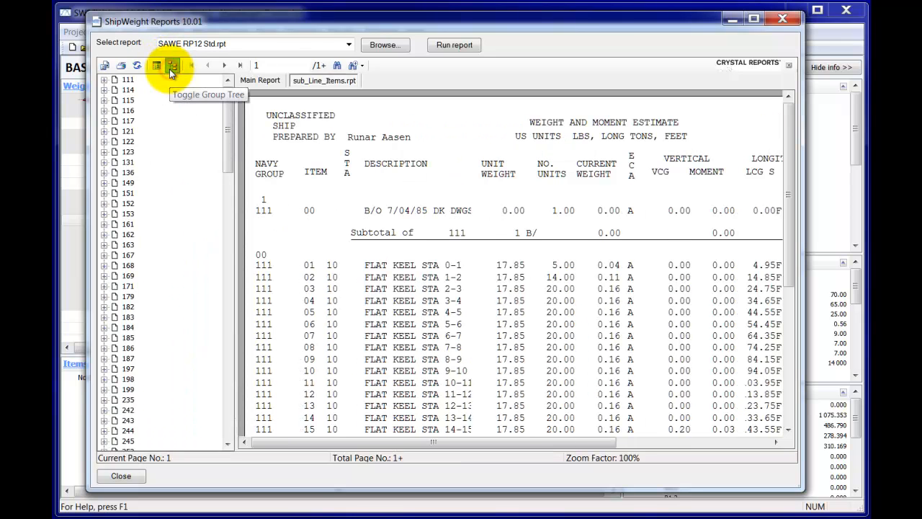
left_click_drag(226, 113, 225, 286)
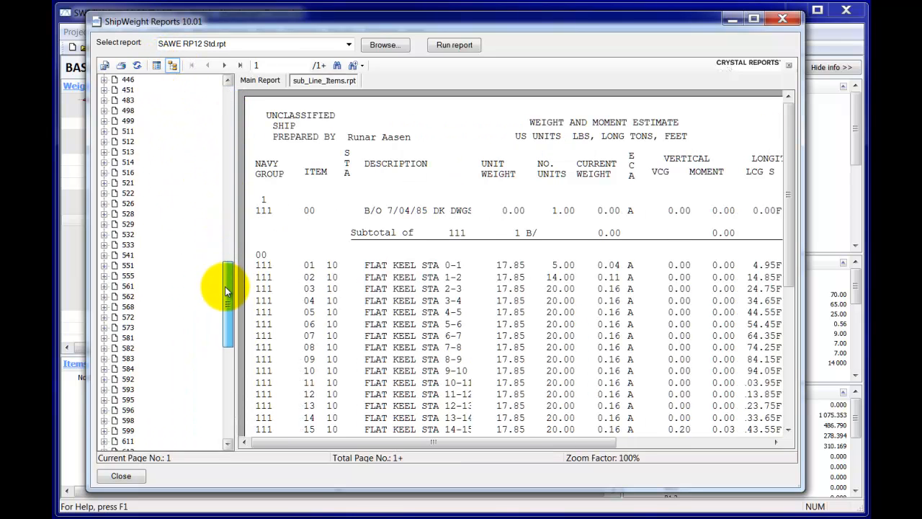
left_click(105, 245)
left_click(135, 336)
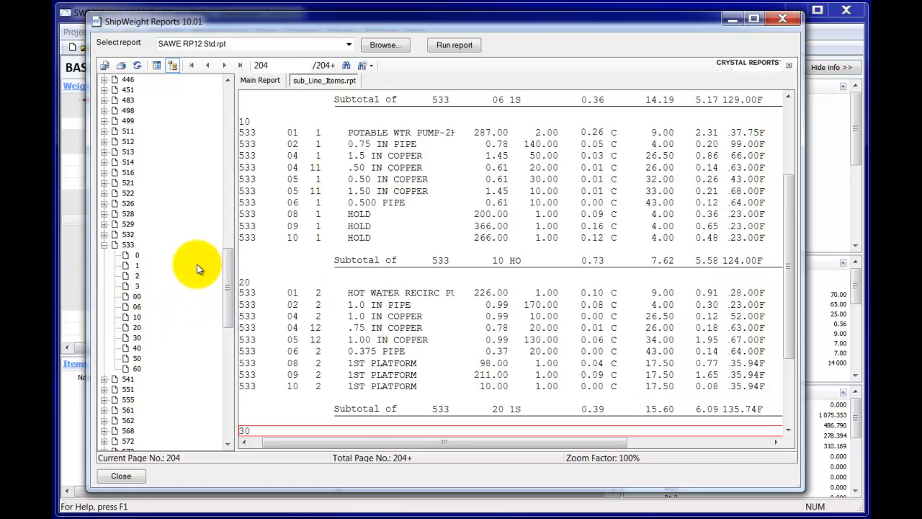
View subgroups 20 and 50 of weight group 533 in the line items subreport
left_click_drag(226, 267, 225, 293)
left_click(392, 170)
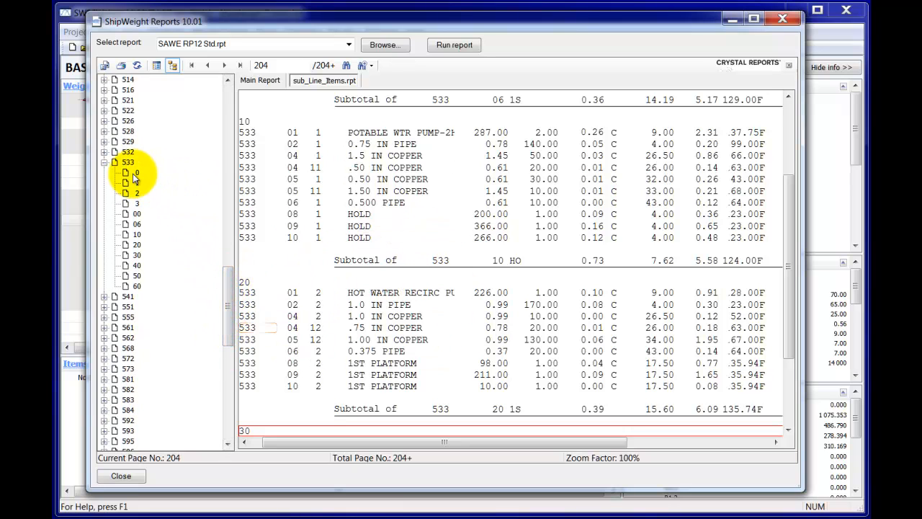
left_click(136, 245)
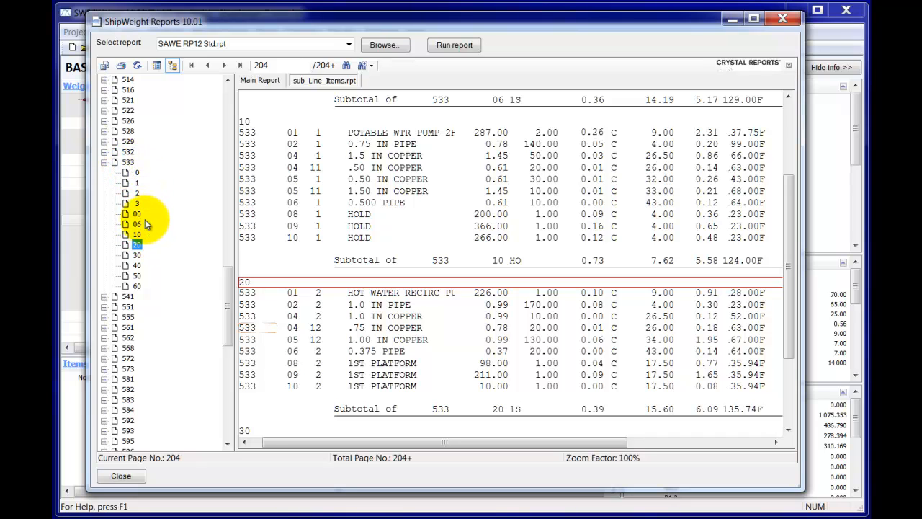
left_click(137, 277)
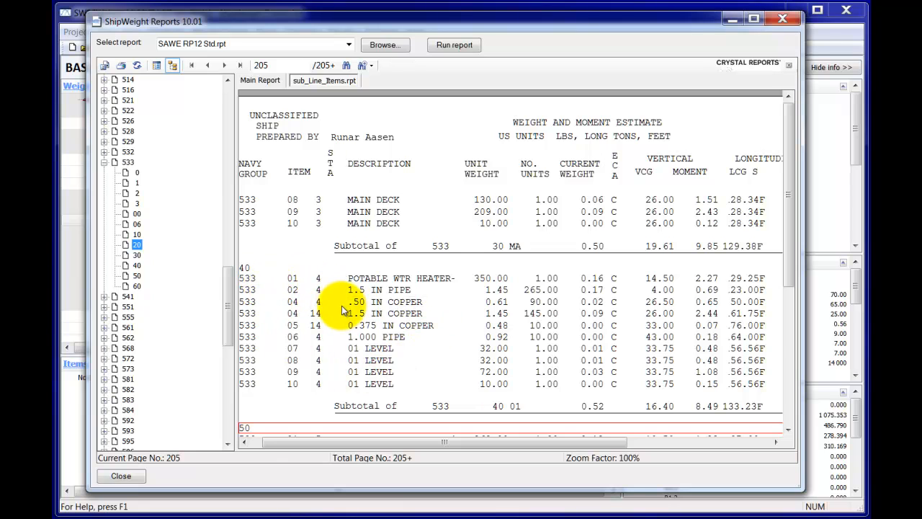
Close the report viewer and return to the project's main window
left_click(133, 478)
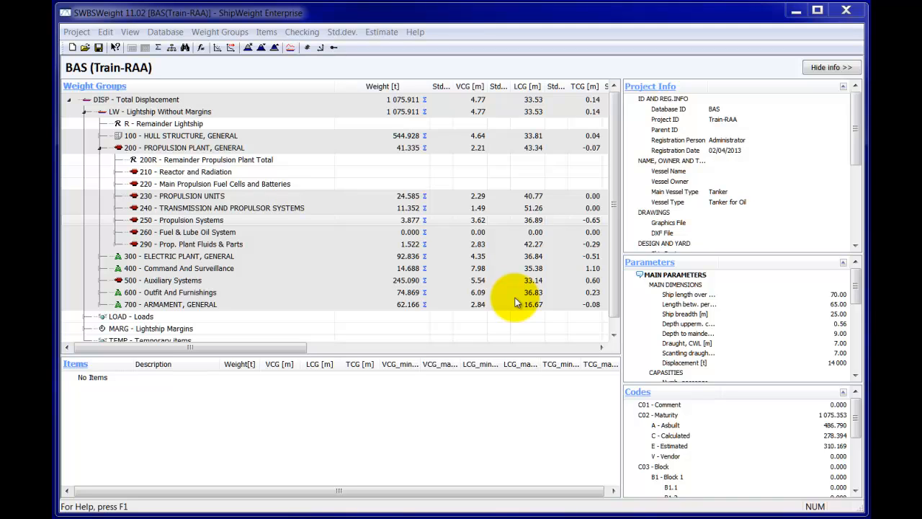
left_click(131, 32)
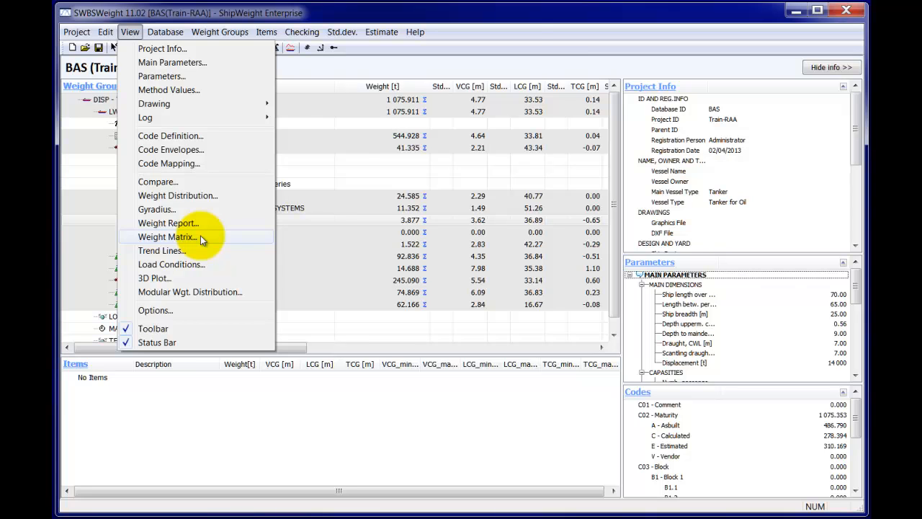
left_click(515, 14)
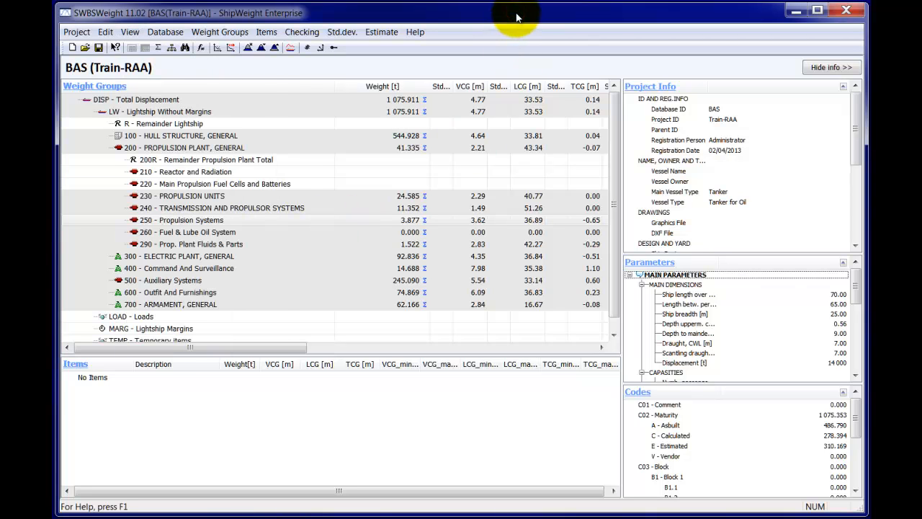